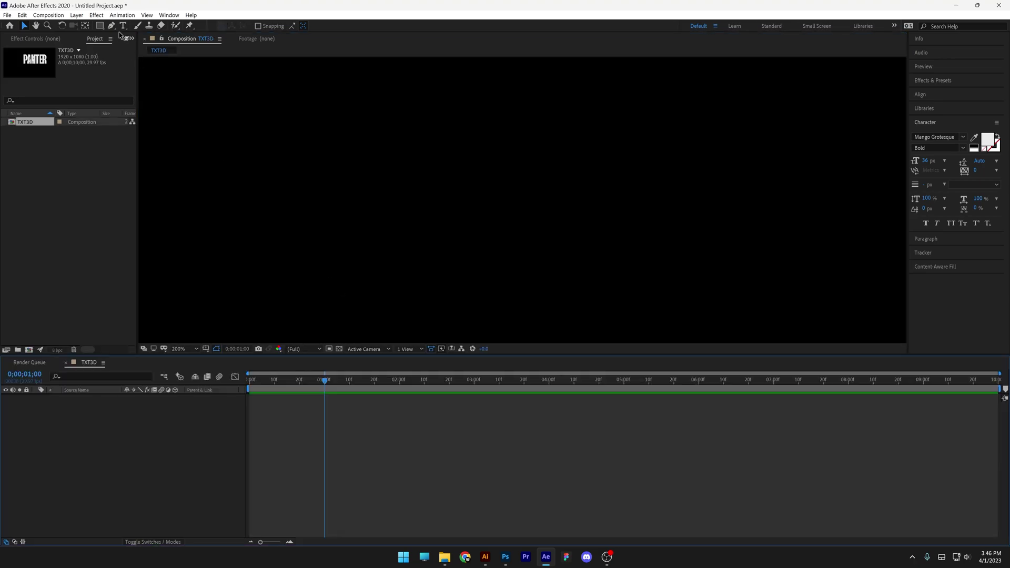
Add a text layer containing the letter P to the composition.
click(123, 25)
key(comma)
click(520, 192)
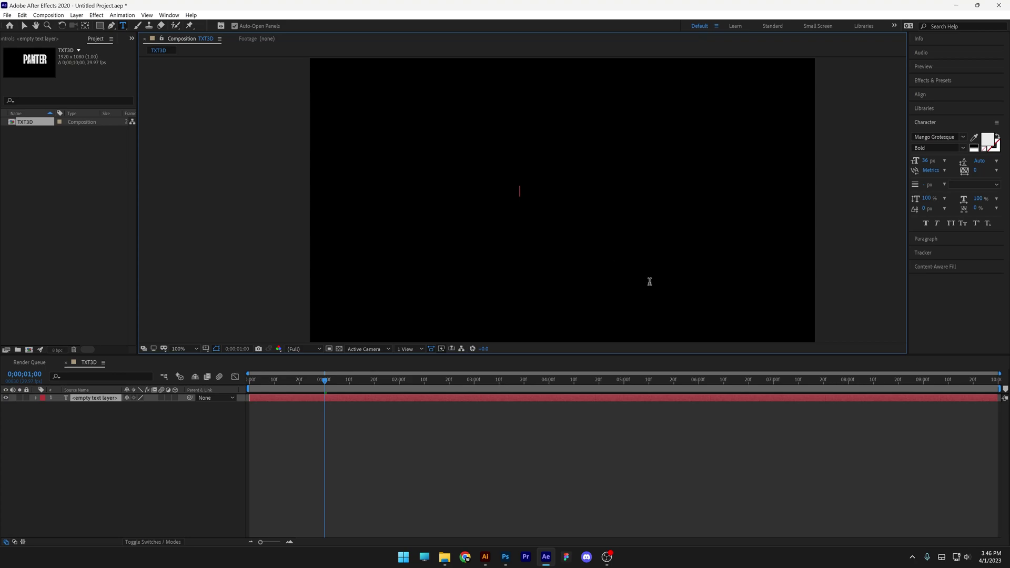
text(P)
click(24, 26)
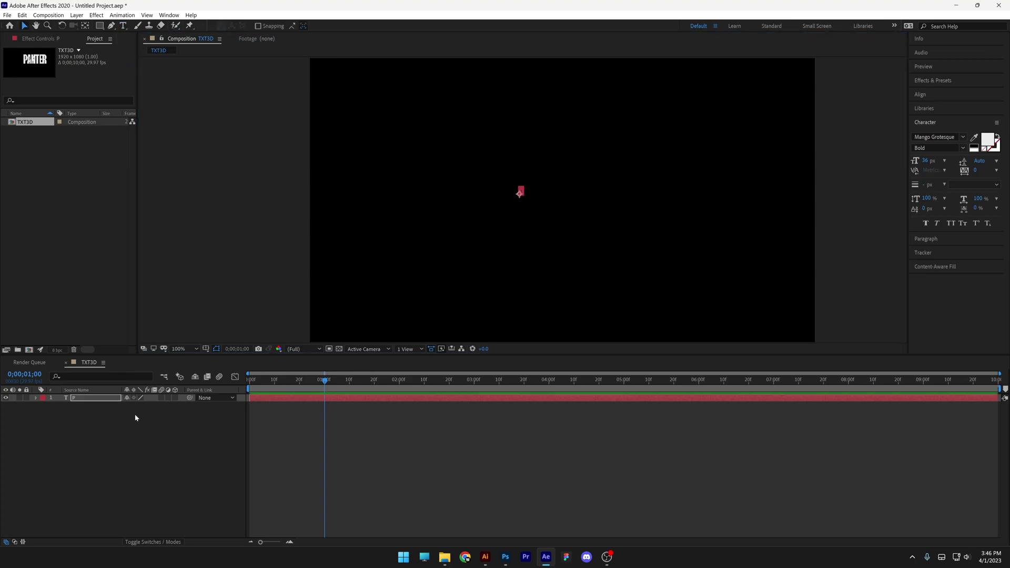
Scale the P layer up to about 493%.
click(94, 403)
key(s)
drag(138, 406, 325, 400)
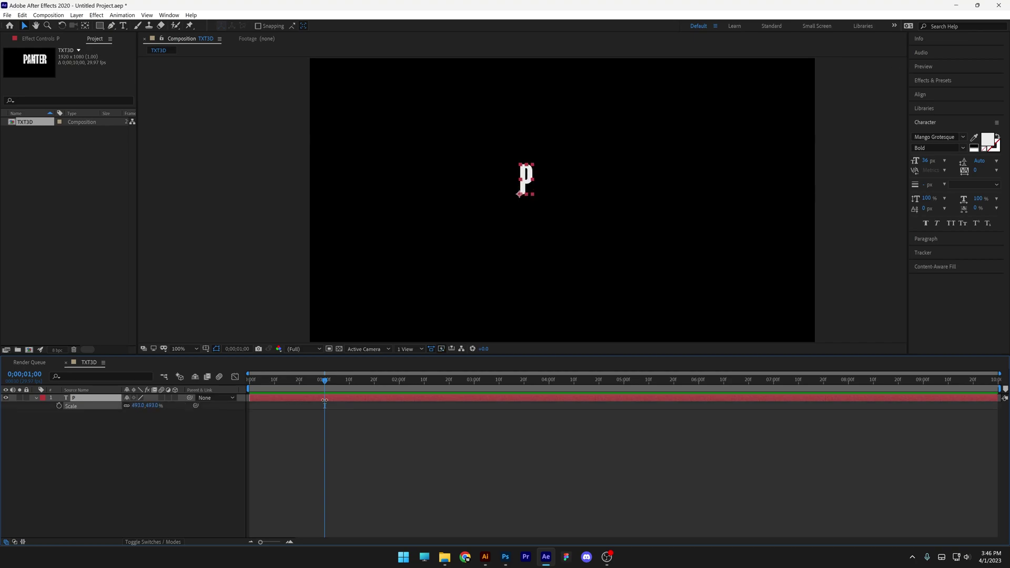
click(36, 420)
click(37, 398)
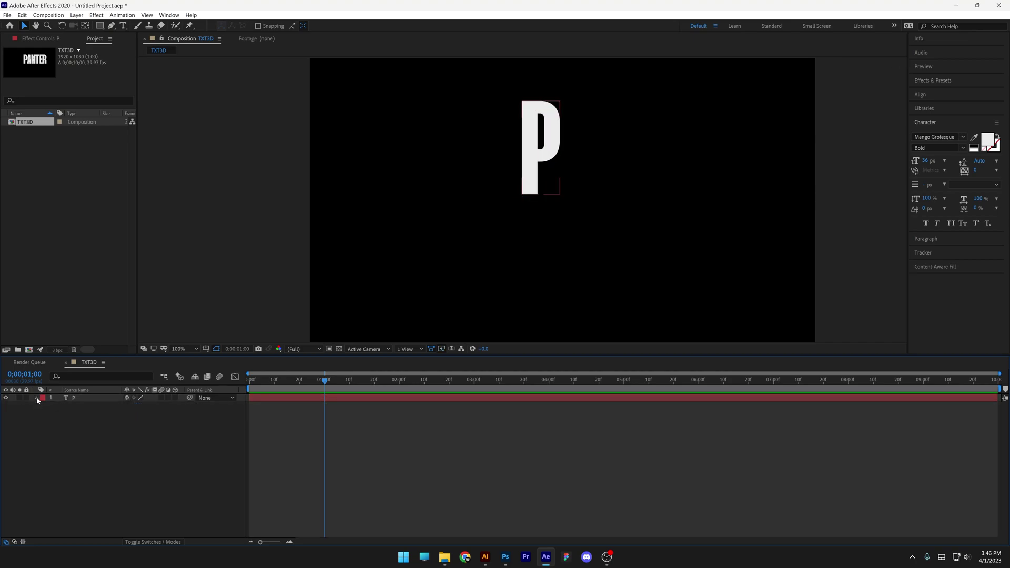
Make the P a 3D layer and confirm CINEMA 4D as the composition's 3D renderer.
click(175, 398)
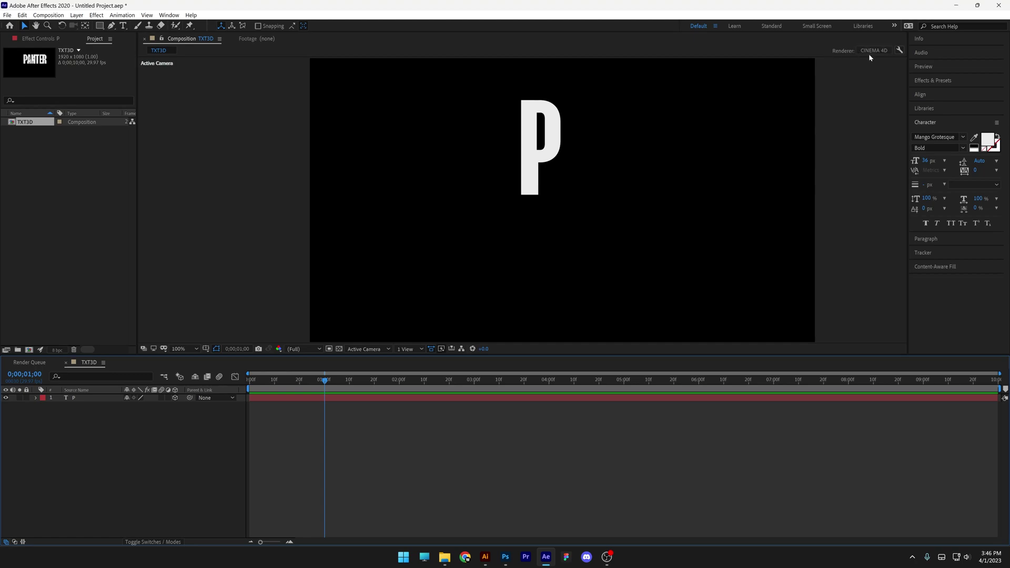
click(885, 53)
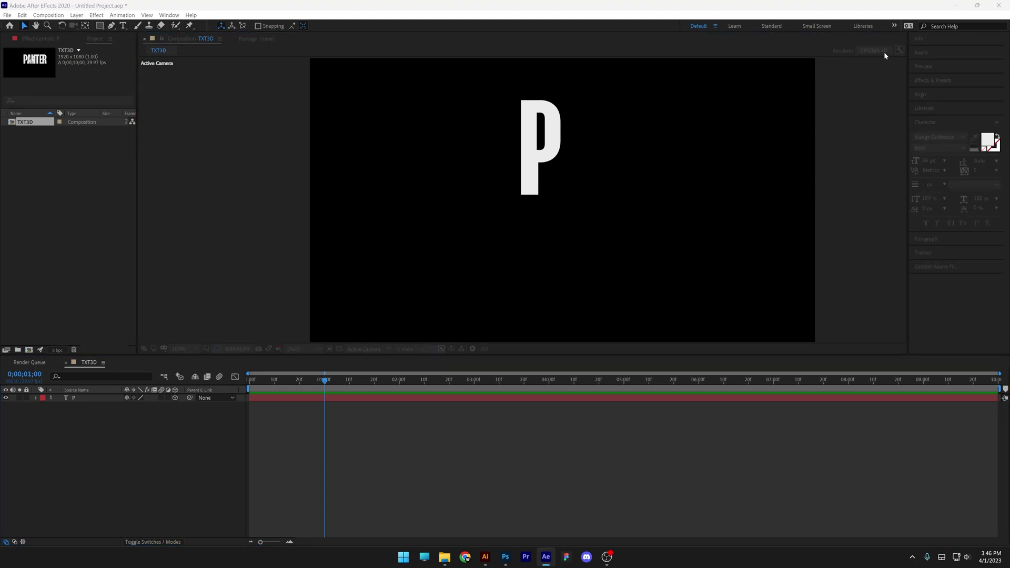
click(462, 265)
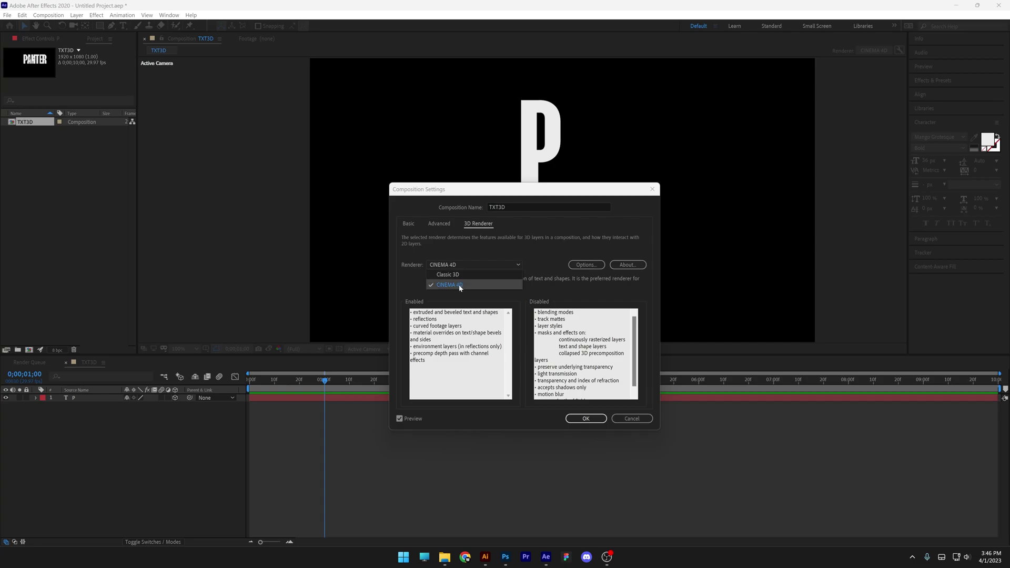
click(460, 287)
click(581, 419)
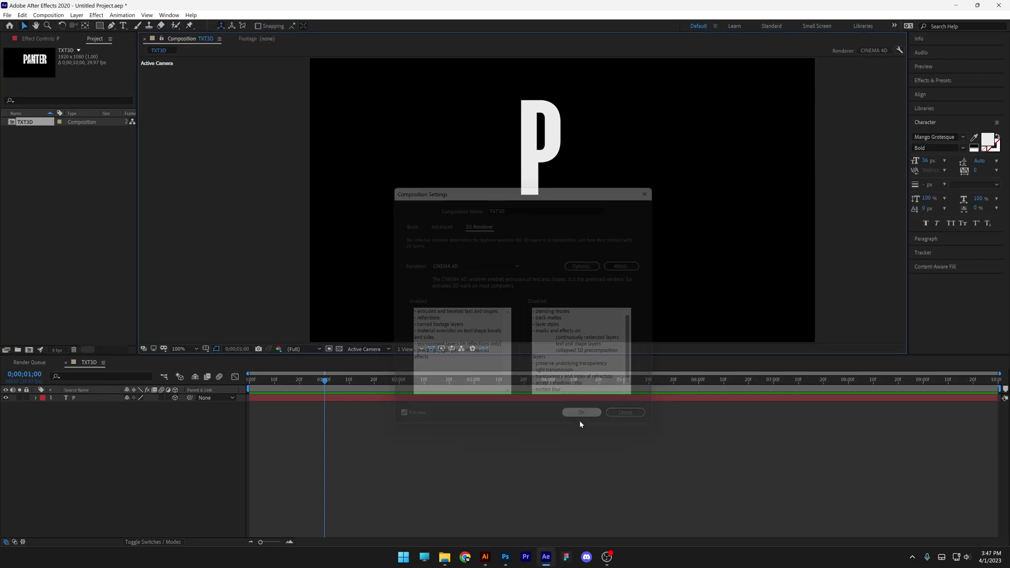
Rotate the P to -60° on X and -30° on Z.
click(35, 398)
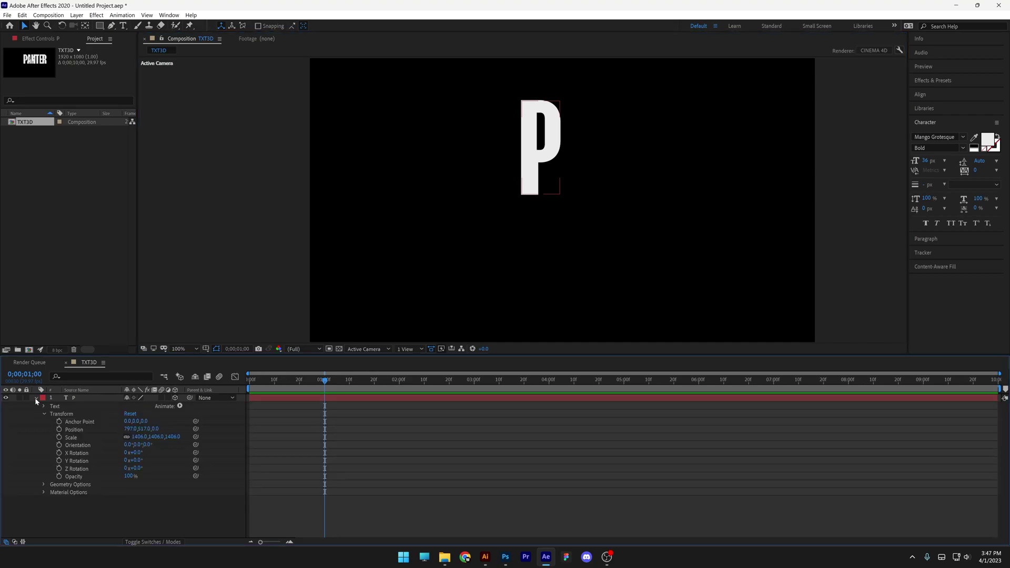
click(76, 456)
click(78, 461)
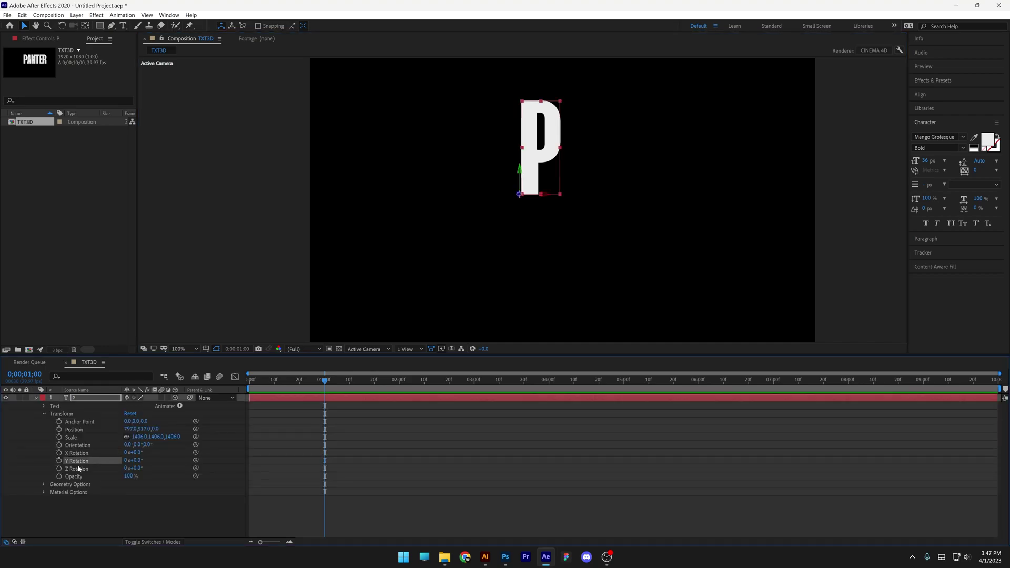
click(79, 470)
click(135, 453)
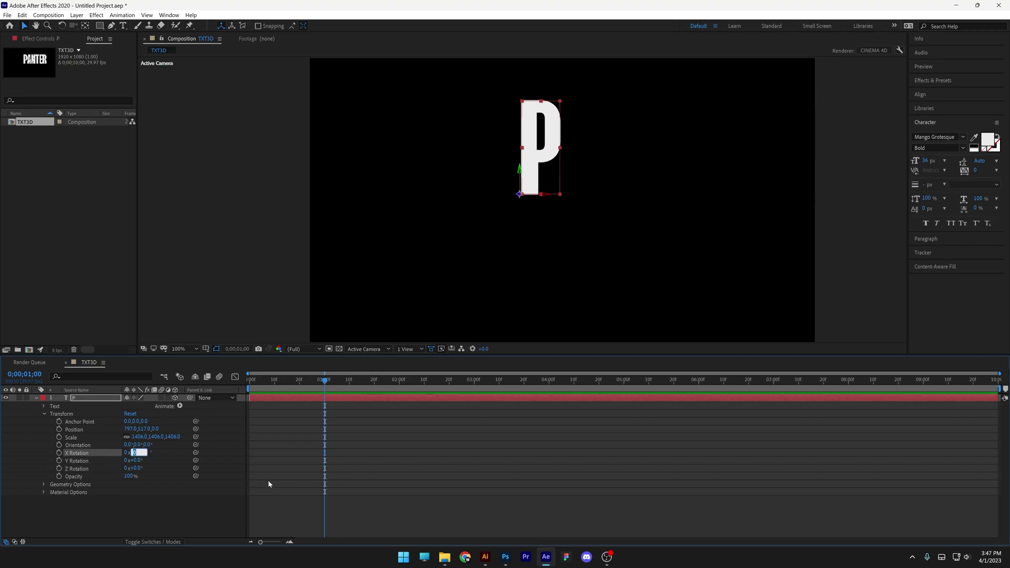
text(-60)
key(Return)
click(118, 470)
click(136, 469)
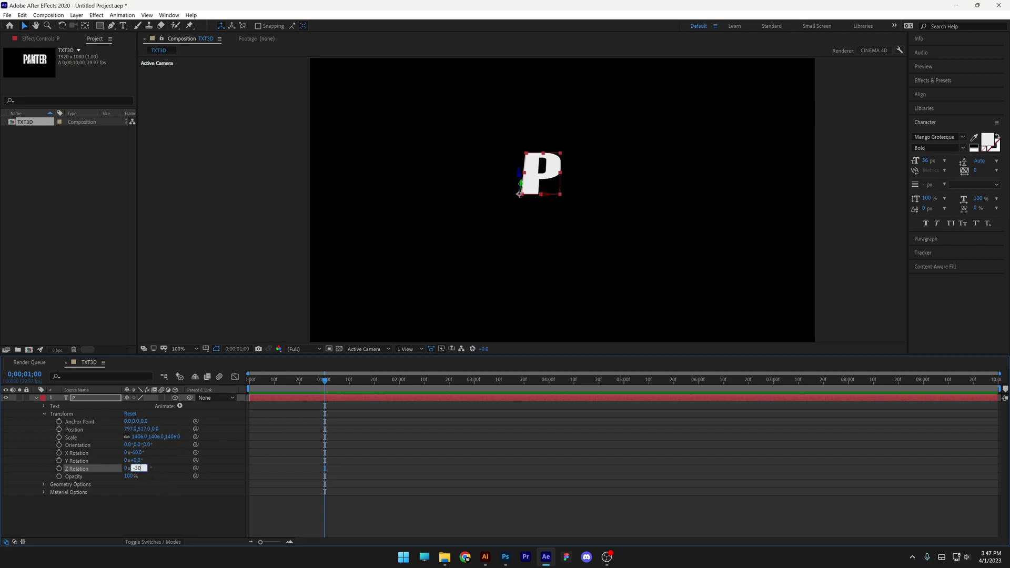
key(Return)
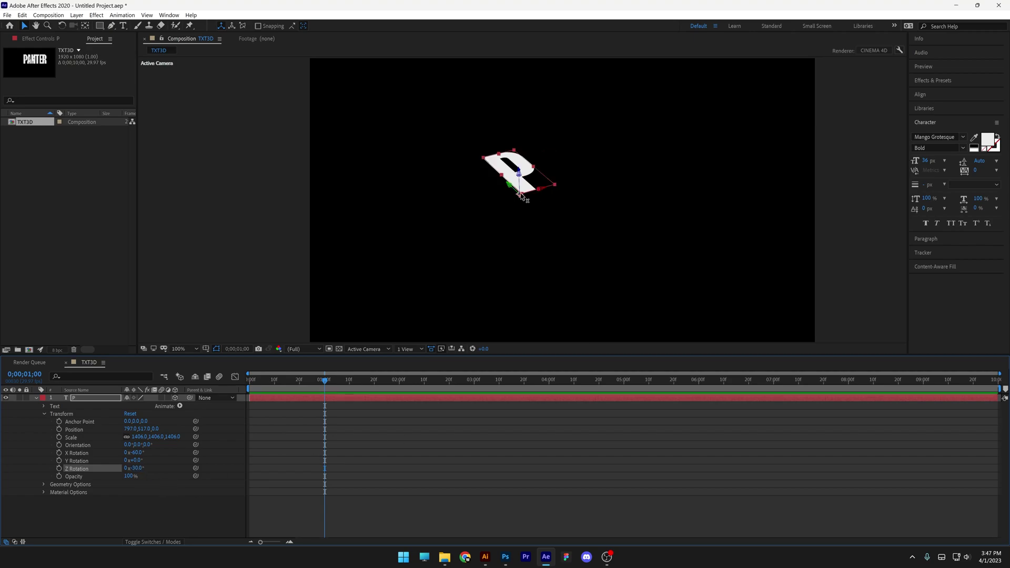
Move the P left and down, then give it an extrusion depth of 5.
drag(522, 196, 454, 267)
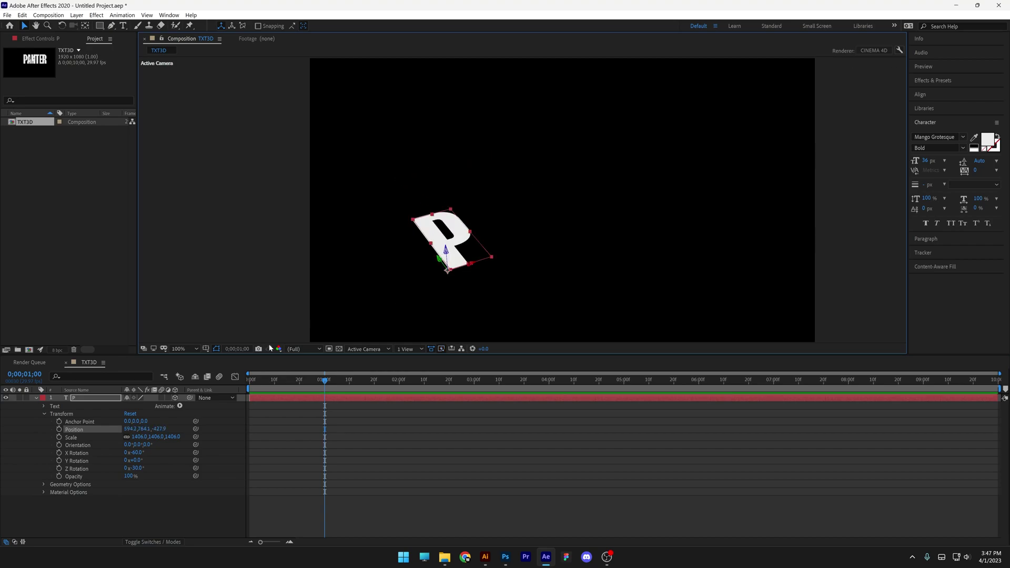
click(44, 486)
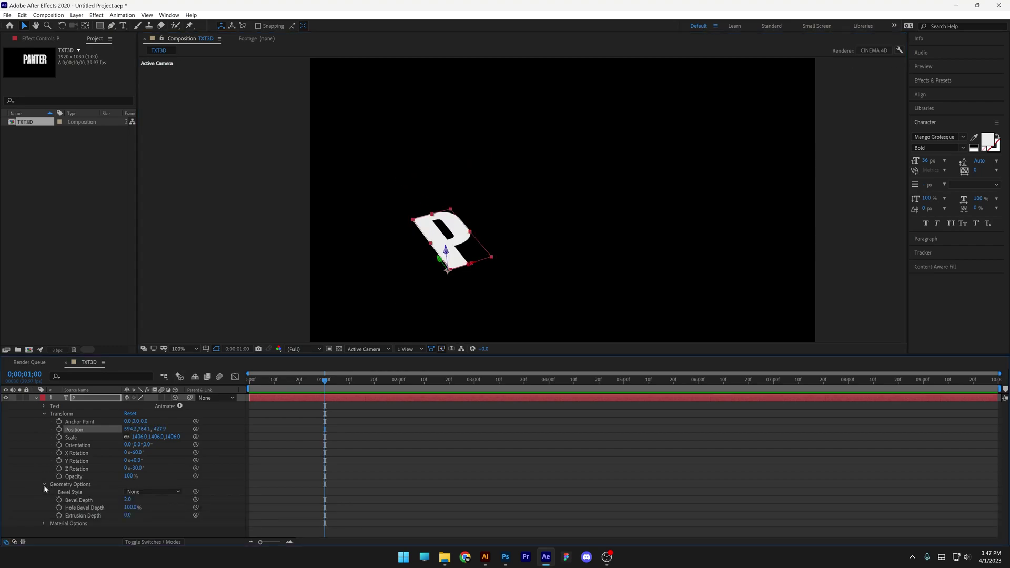
drag(127, 516, 126, 517)
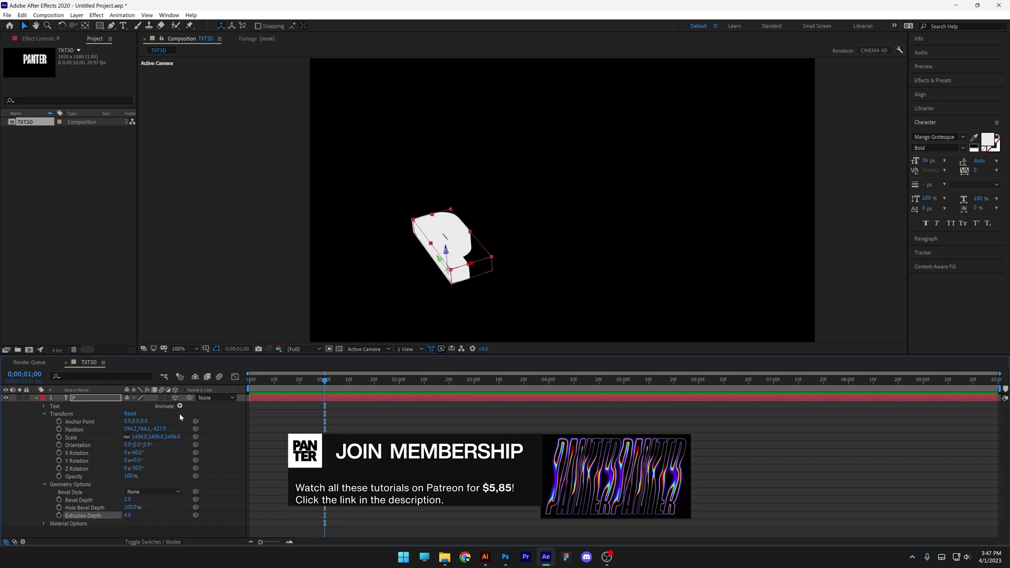
Add a front colour animator and make the P's front face purple.
click(180, 407)
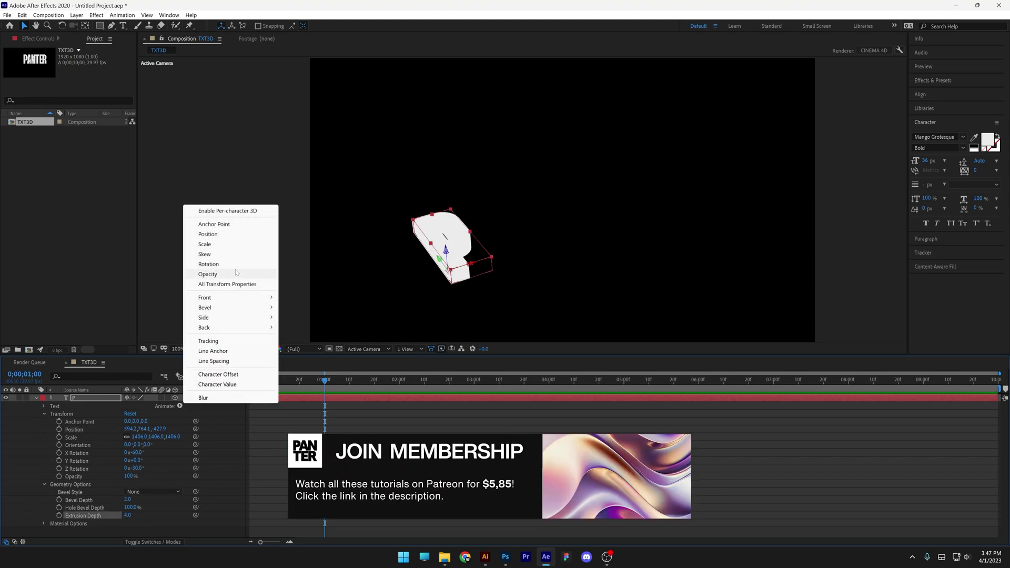
mouse_move(226, 299)
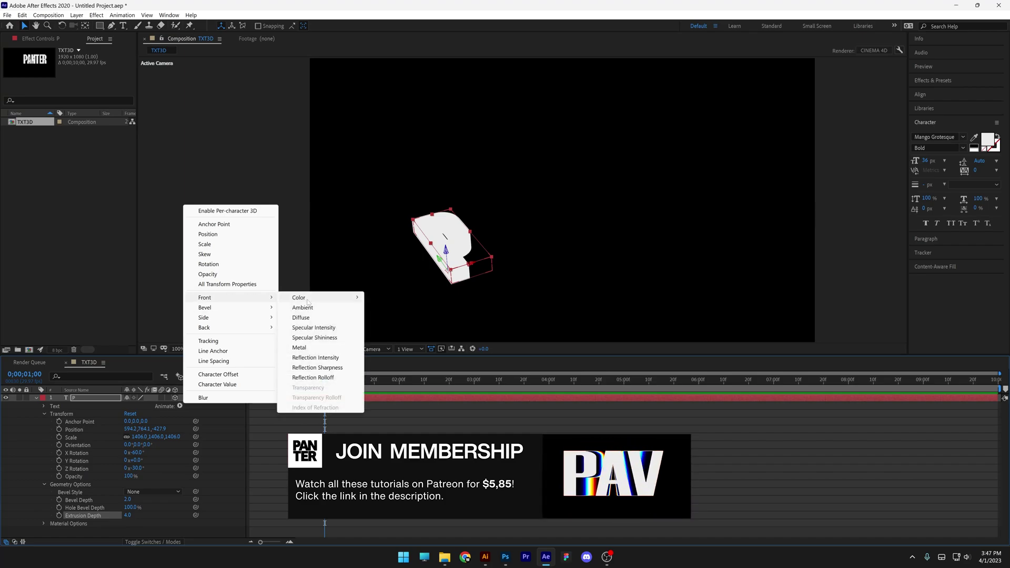
mouse_move(342, 297)
click(390, 298)
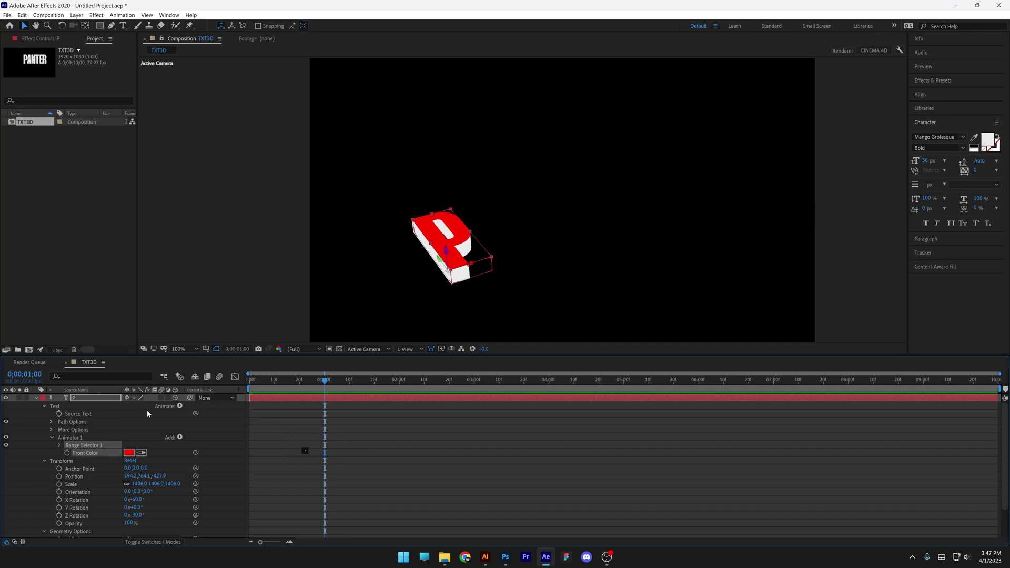
click(131, 452)
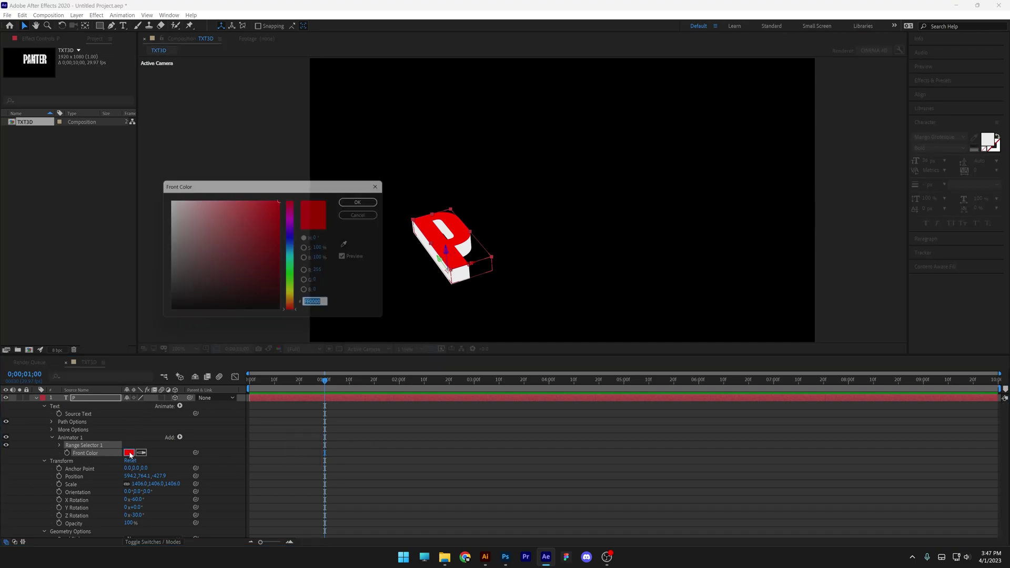
click(290, 234)
click(367, 200)
Add a side colour to the animator and make the P's sides orange.
scroll(426, 281, up, 2)
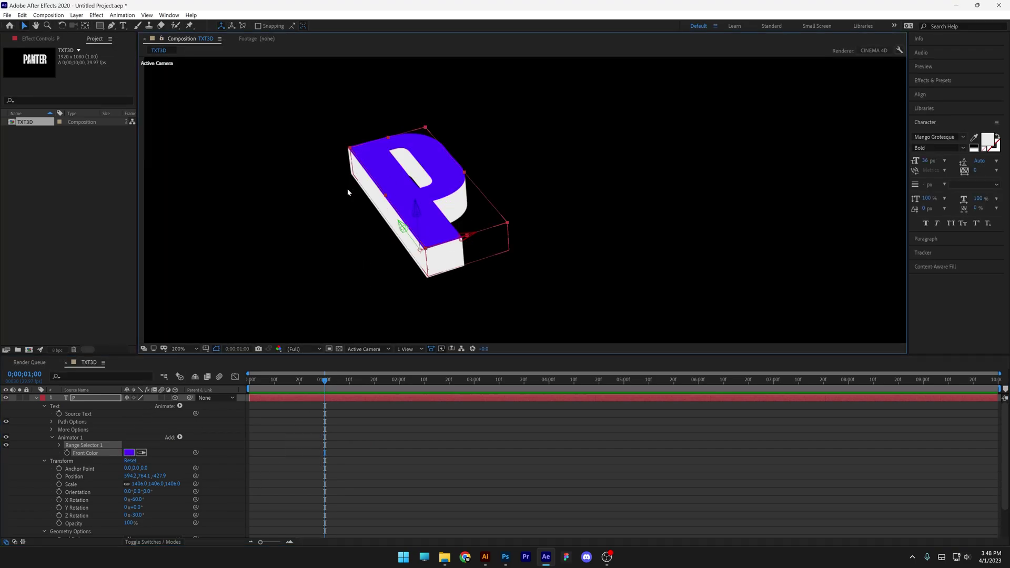
click(182, 407)
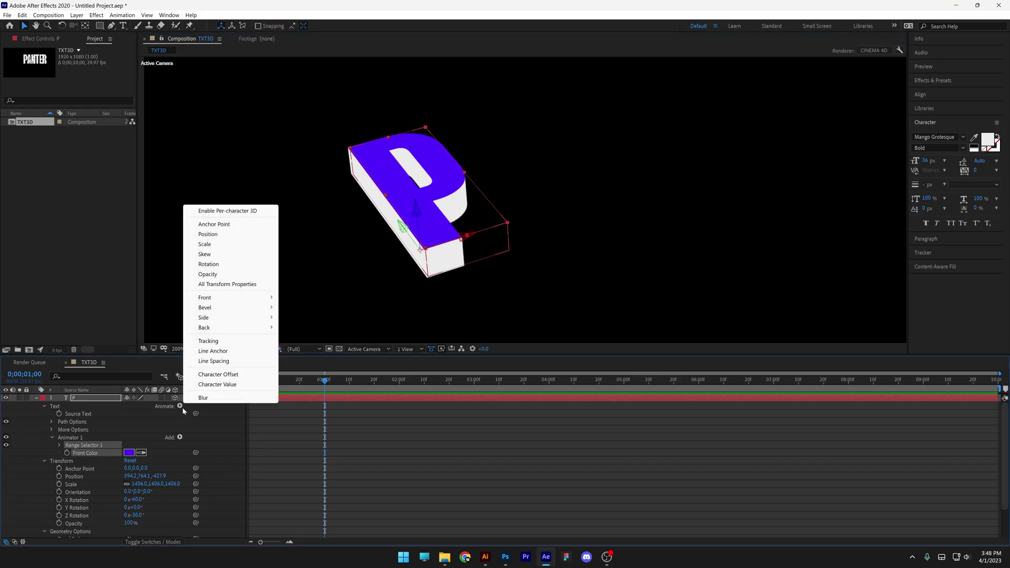
mouse_move(224, 319)
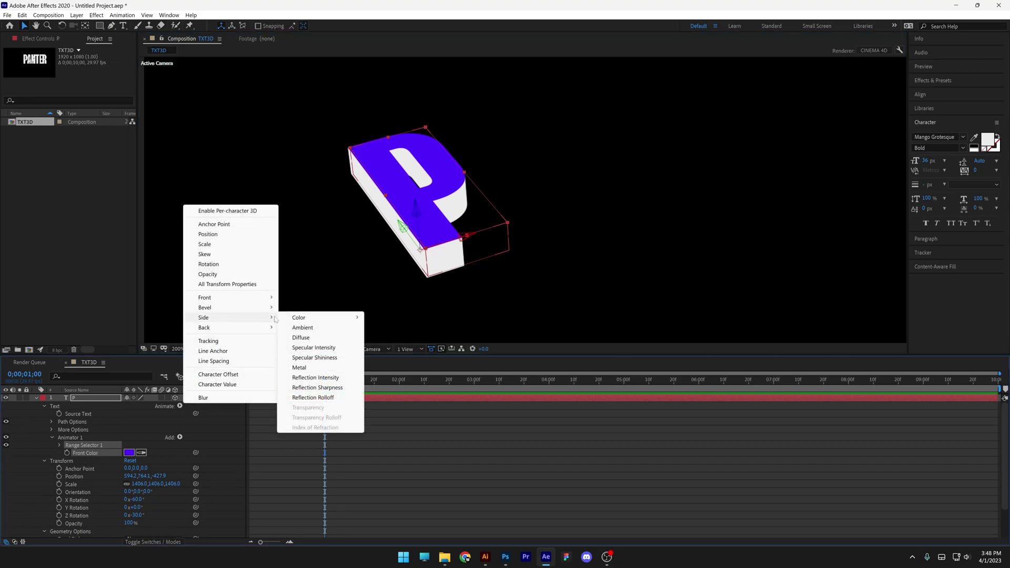
mouse_move(321, 318)
click(387, 317)
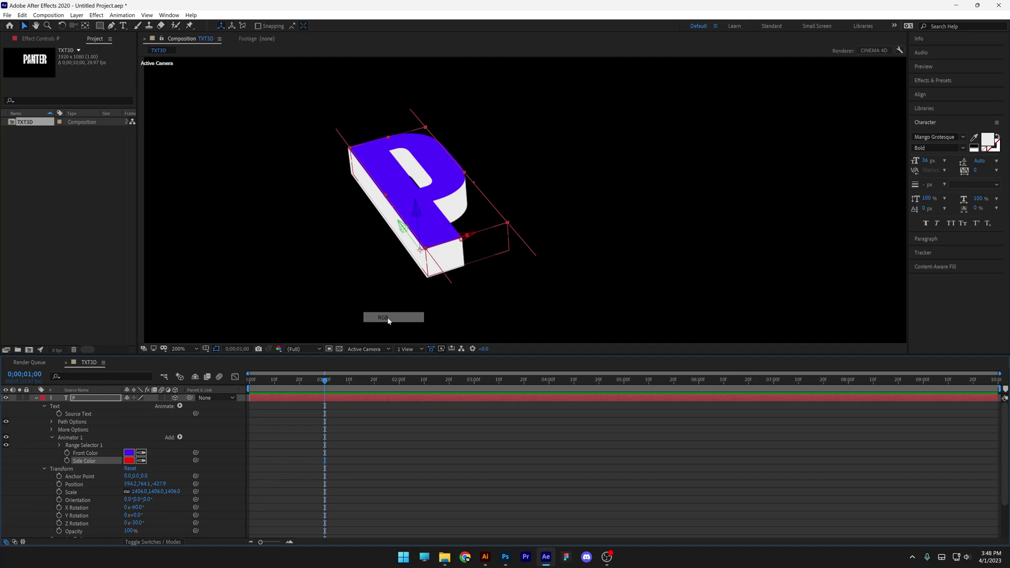
click(129, 461)
click(295, 298)
click(378, 200)
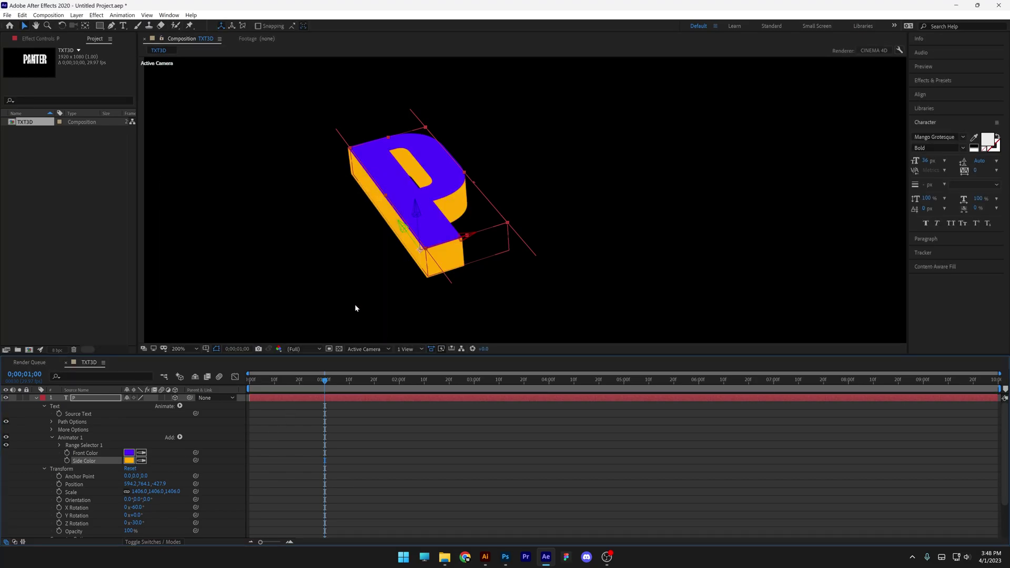
Duplicate the P layer as P 2 and lock the original P.
click(36, 398)
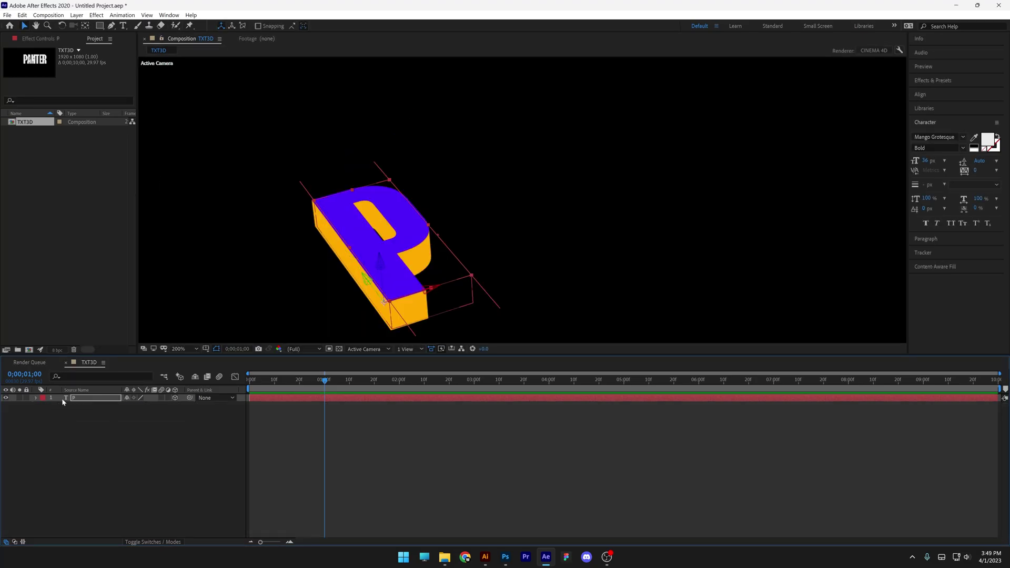
key(ctrl+d)
click(94, 406)
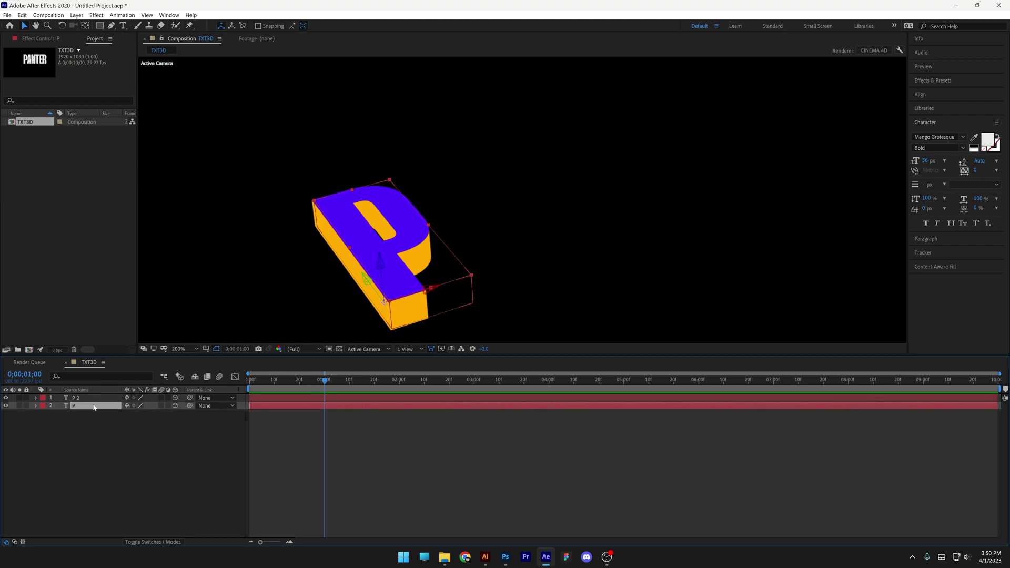
click(27, 406)
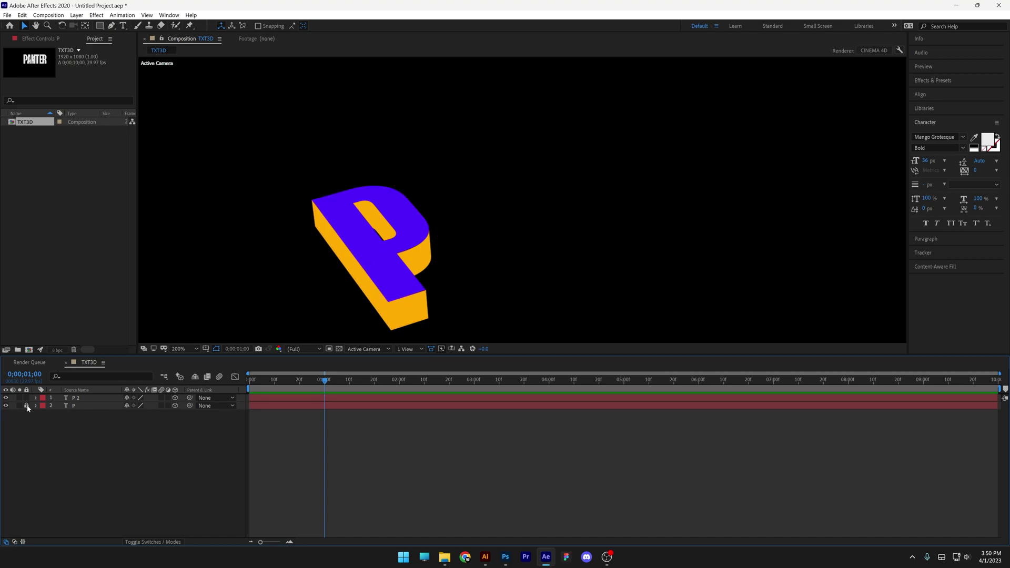
Expand P 2's Geometry Options and Transform properties.
click(80, 398)
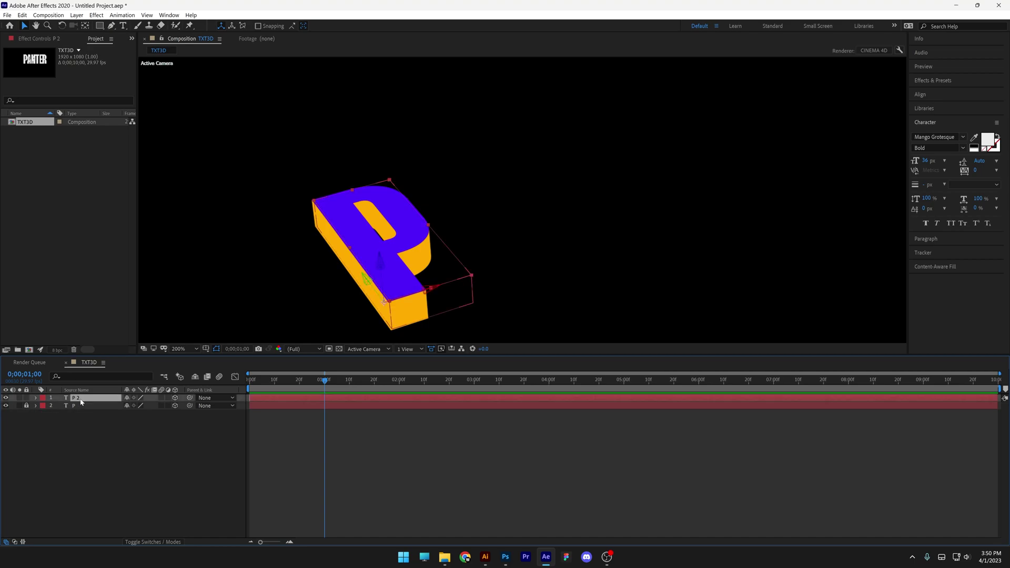
click(35, 399)
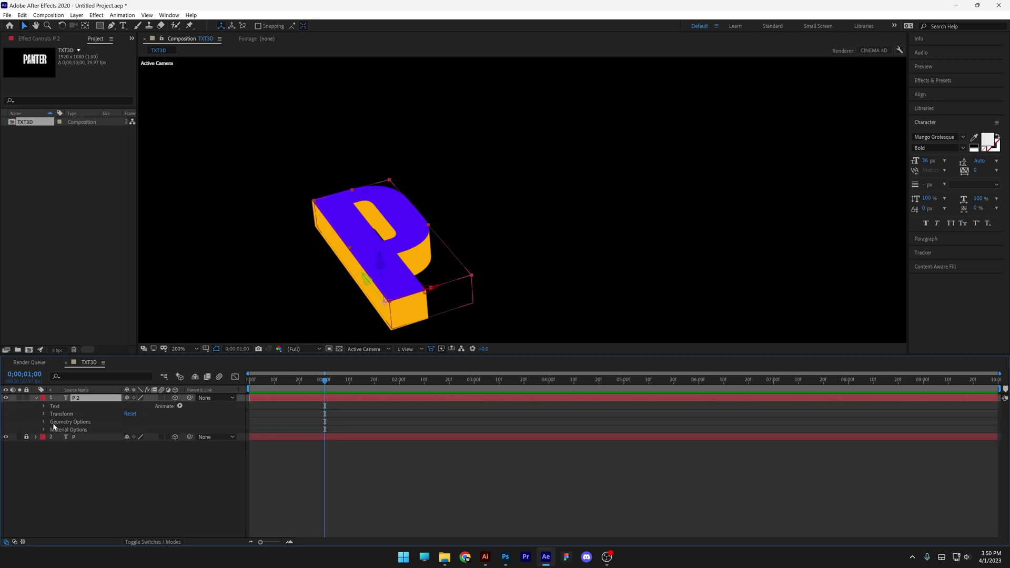
click(44, 422)
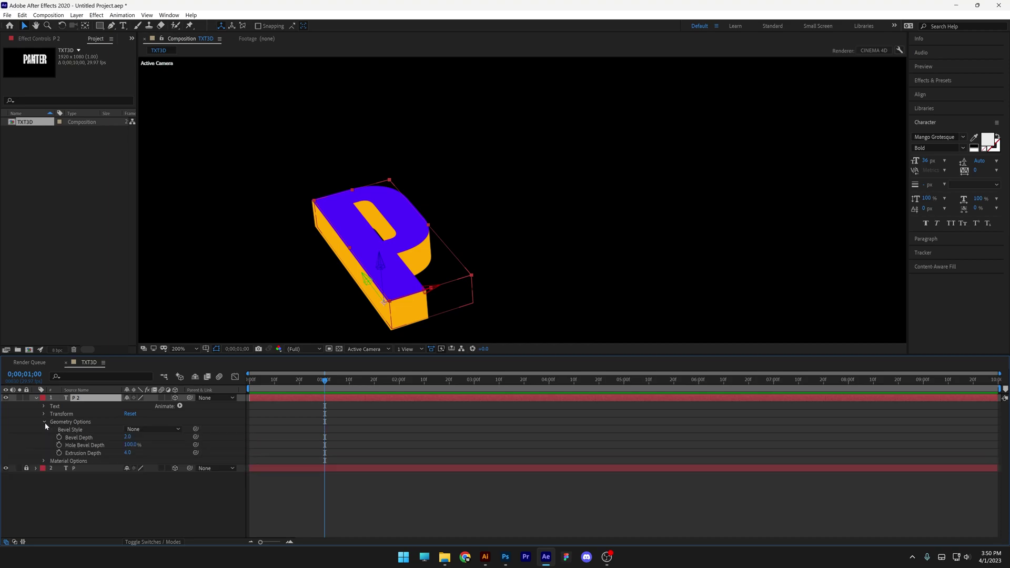
click(44, 414)
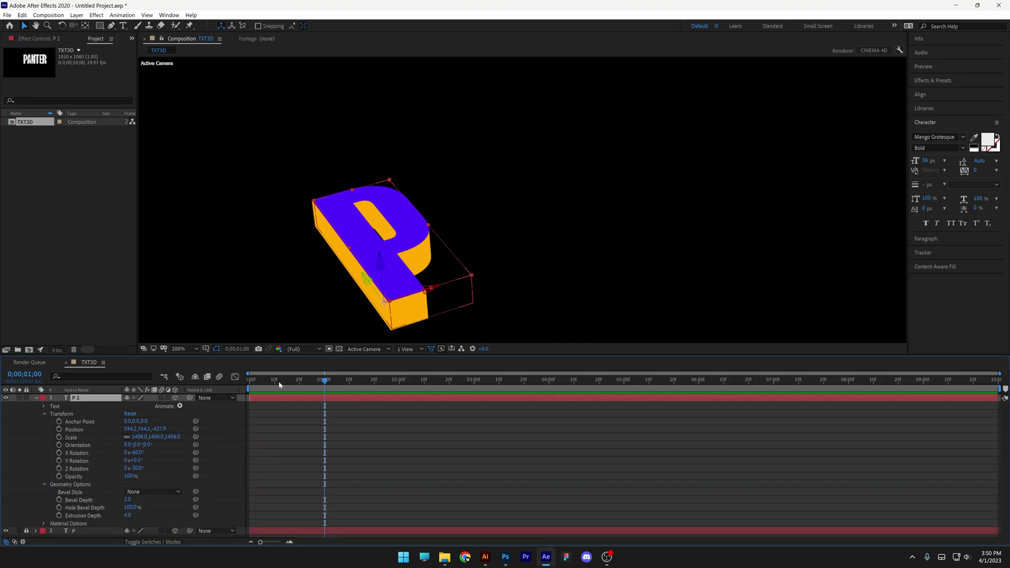
Set Position and Extrusion Depth keyframes on P 2 at 0 seconds.
drag(324, 381, 245, 384)
click(59, 430)
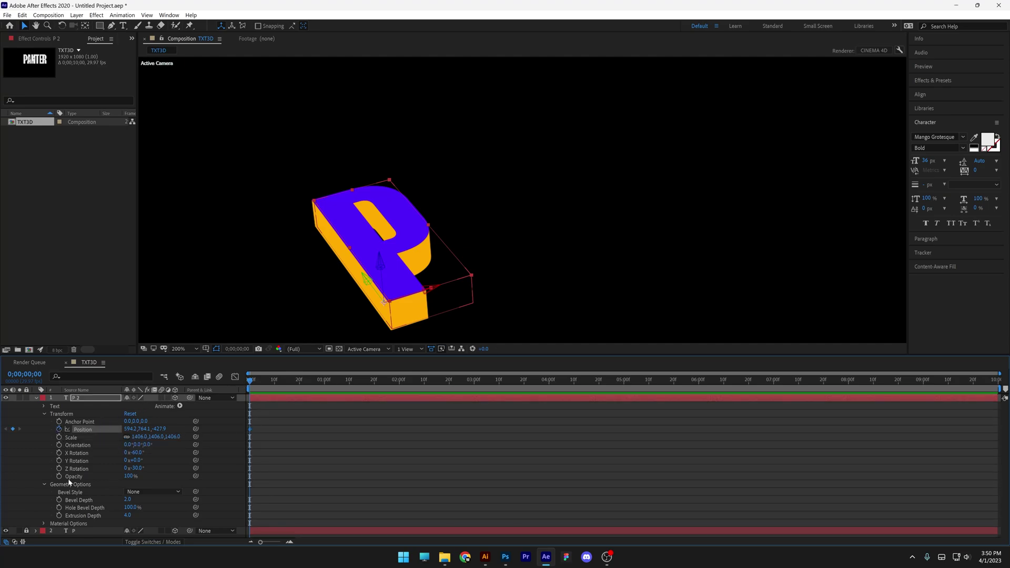
click(59, 515)
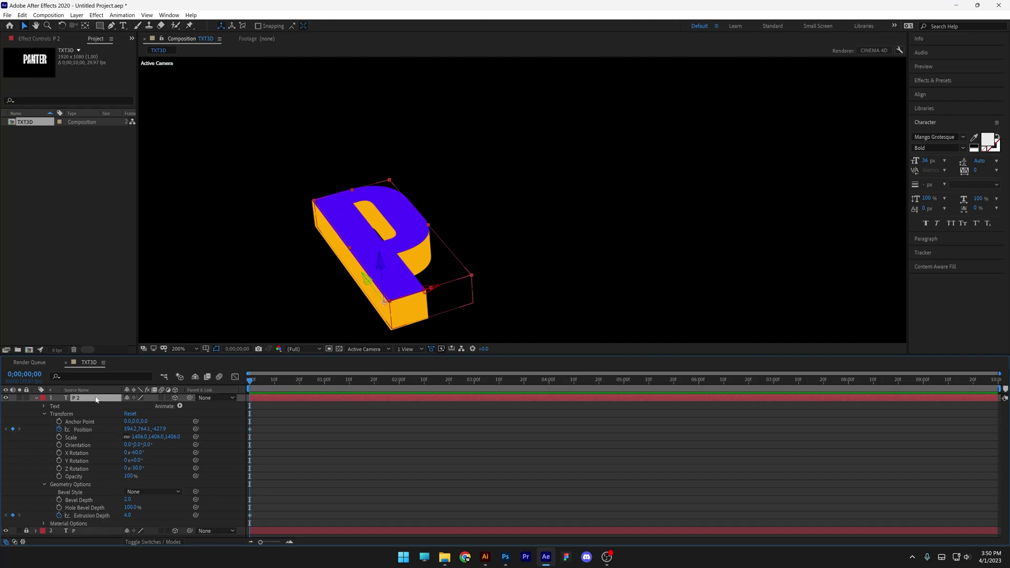
key(u)
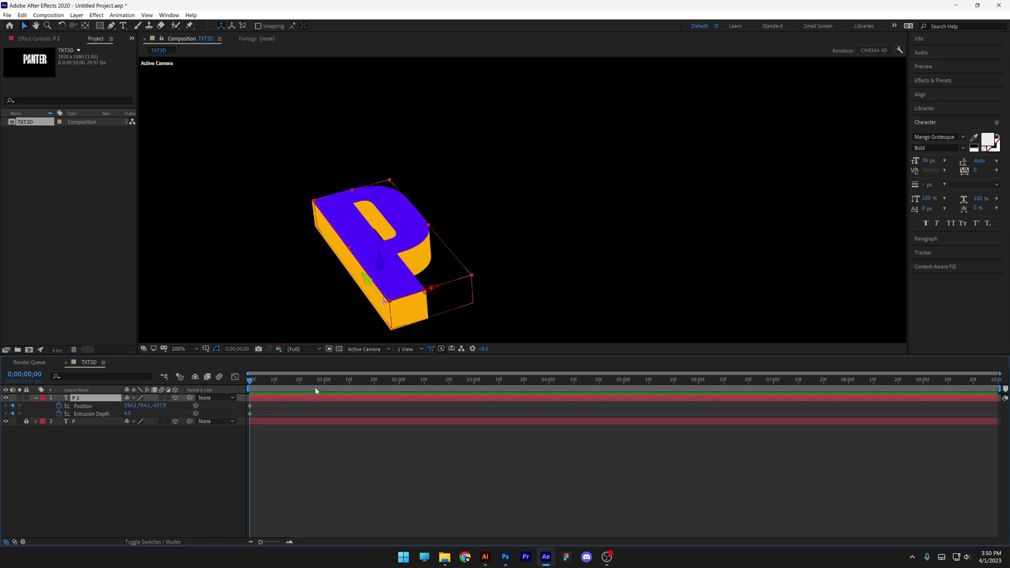
At 1 second, raise the letter and deepen its extrusion.
drag(254, 387, 323, 389)
drag(382, 271, 412, 96)
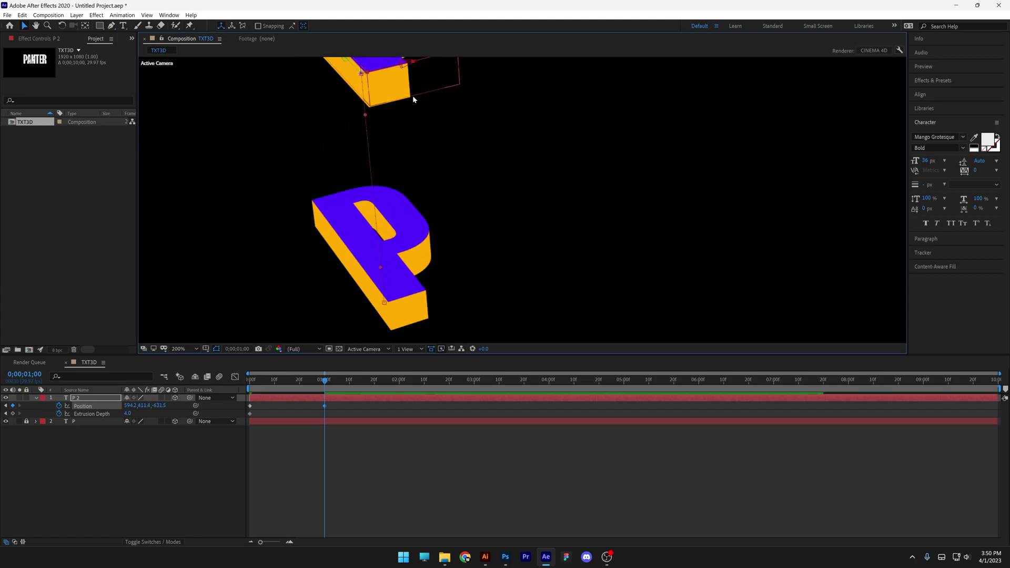
drag(78, 356, 78, 435)
click(102, 494)
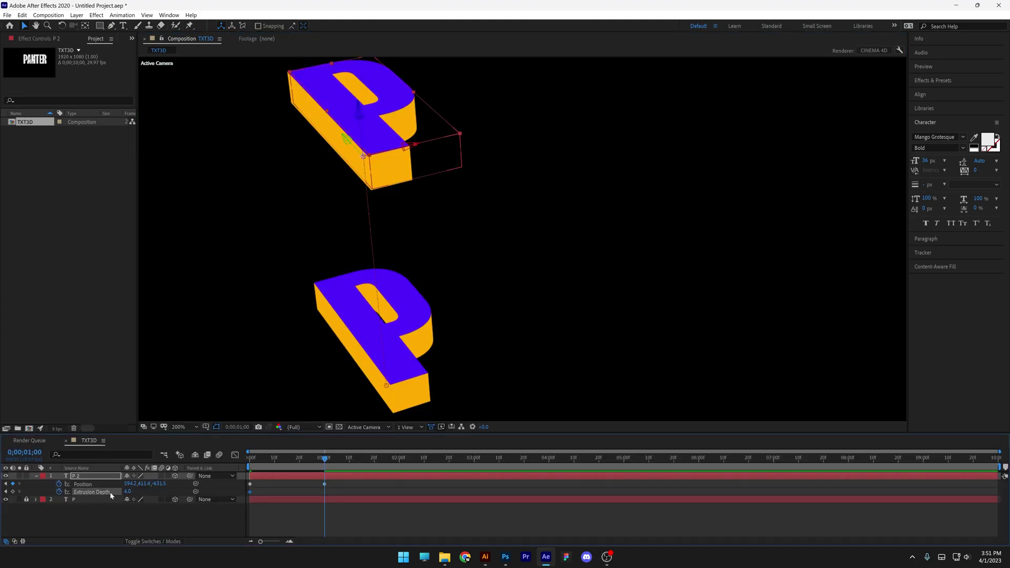
drag(128, 493, 142, 495)
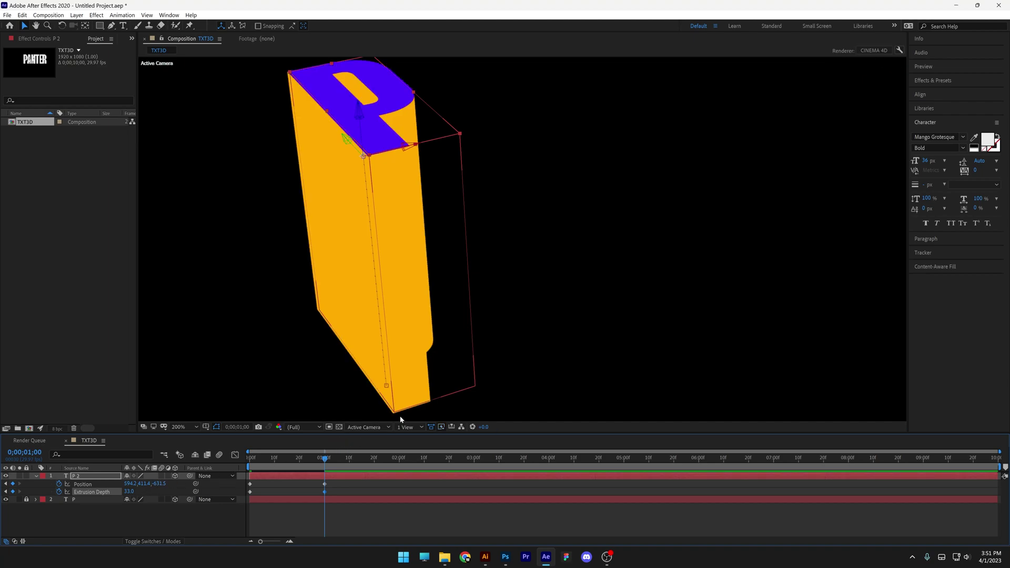
Unlock and delete the original P layer.
key(Home)
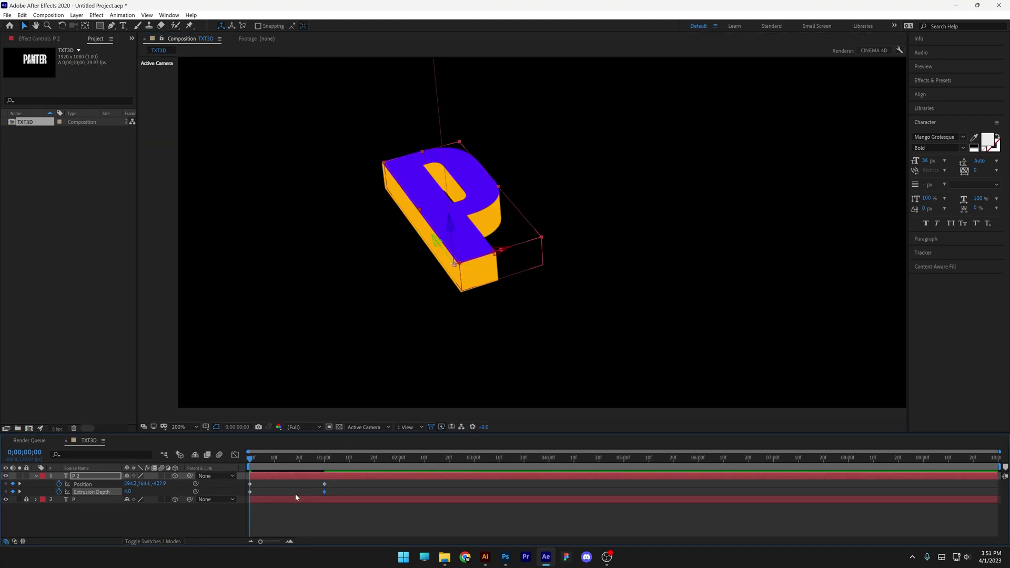
click(26, 499)
click(77, 501)
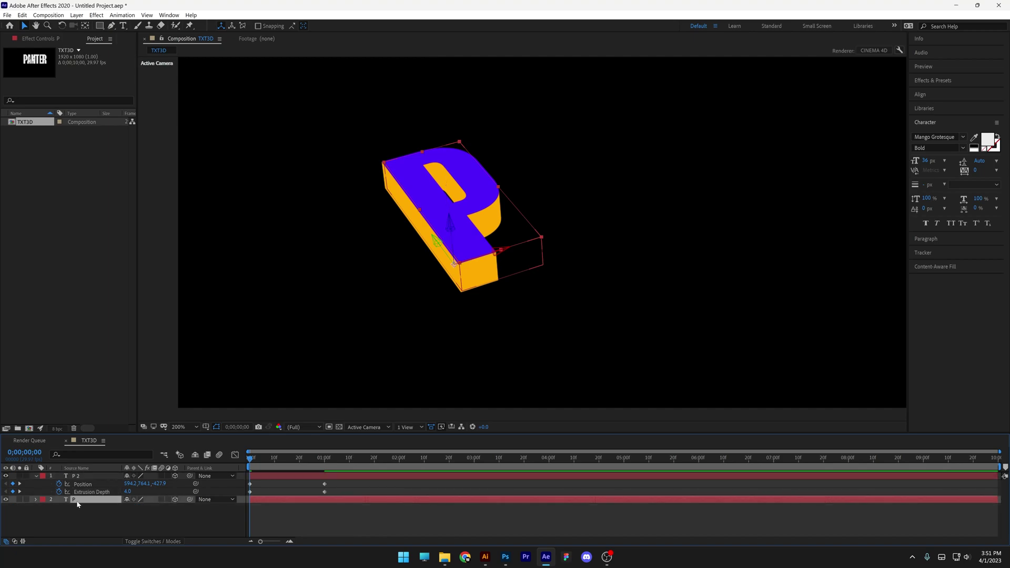
key(Delete)
Paste the starting keyframes at 2 seconds and preview the animation.
mouse_move(252, 463)
mouse_down()
mouse_move(334, 460)
mouse_move(249, 460)
mouse_up()
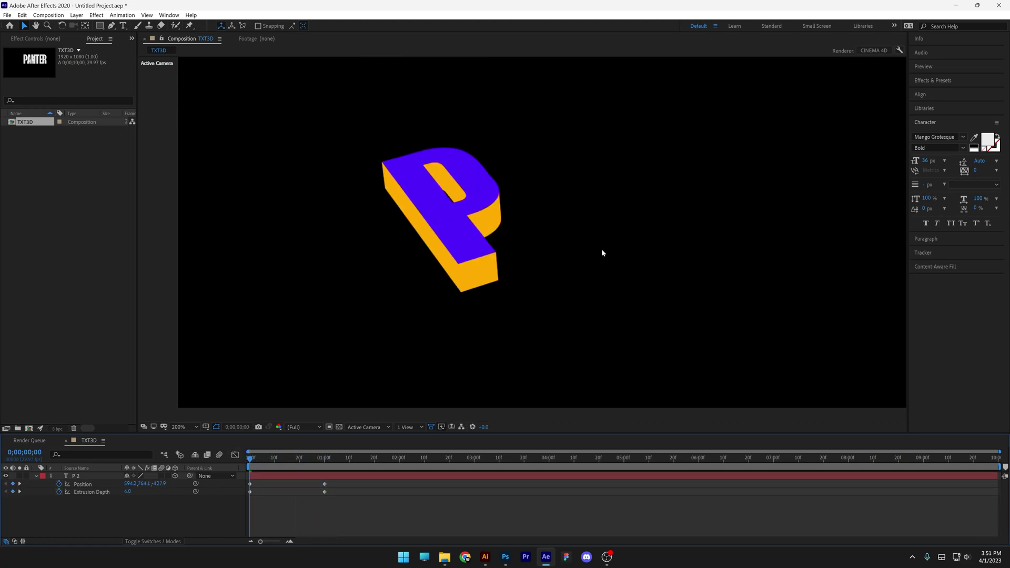
drag(282, 509, 243, 483)
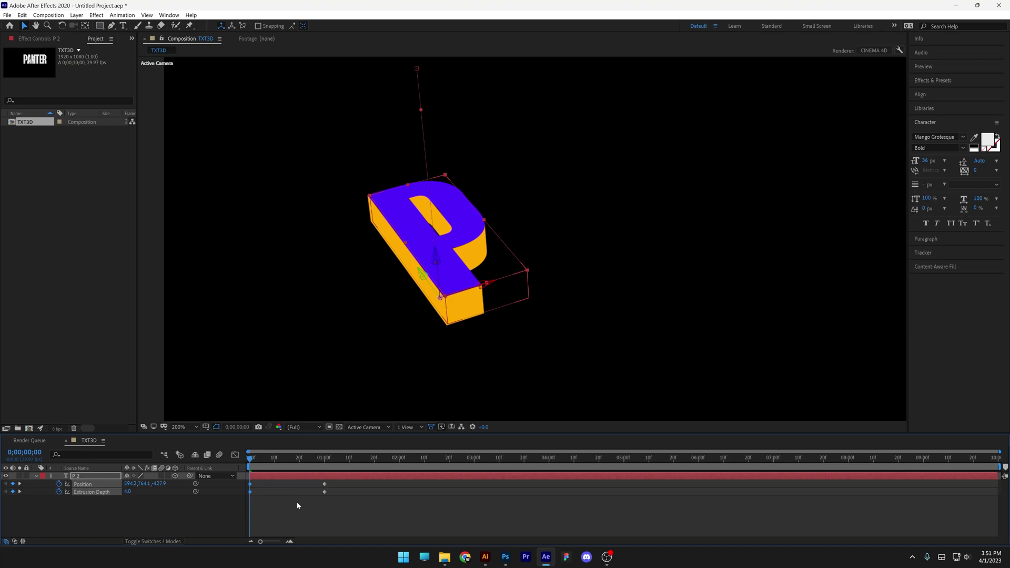
click(400, 463)
key(ctrl+v)
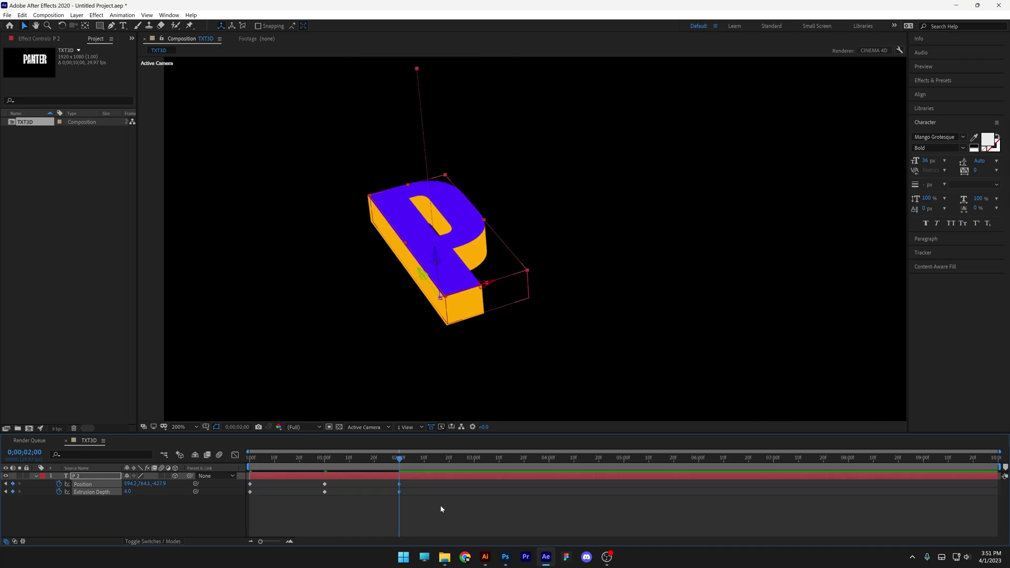
drag(399, 458, 247, 456)
key(space)
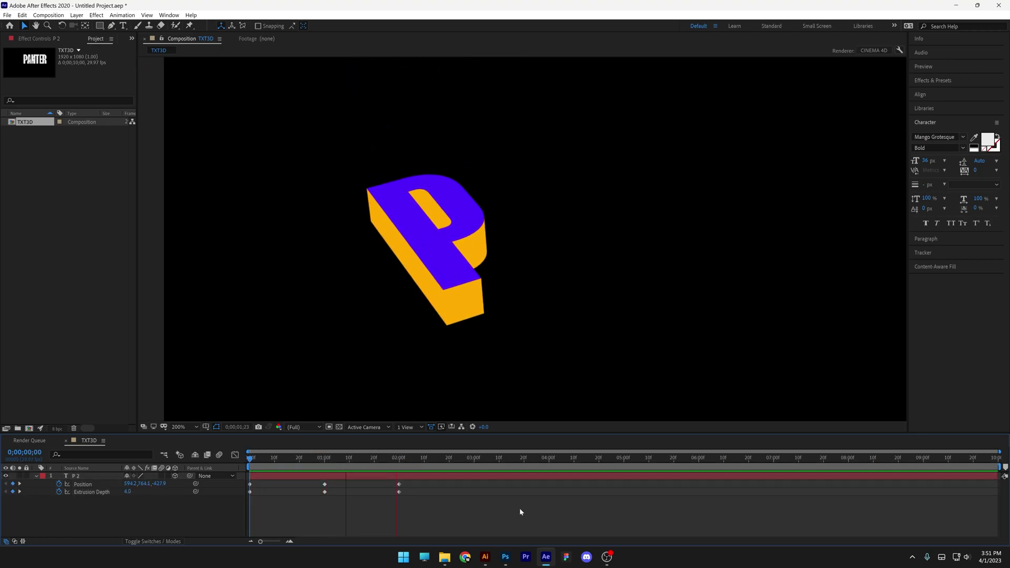
drag(454, 512, 248, 485)
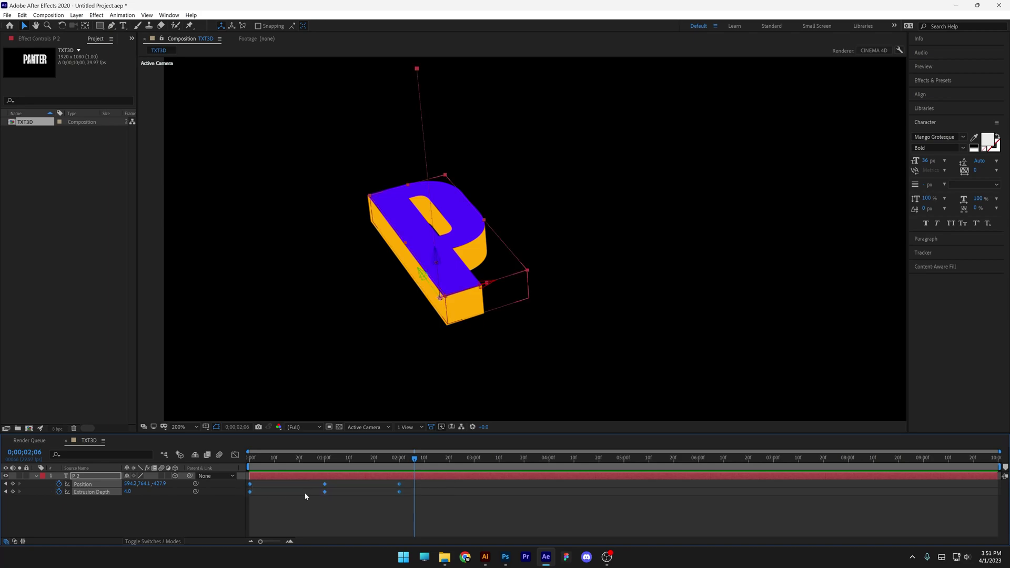
Apply Easy Ease to all six Position and Extrusion Depth keyframes on P 2.
right_click(325, 494)
mouse_move(362, 488)
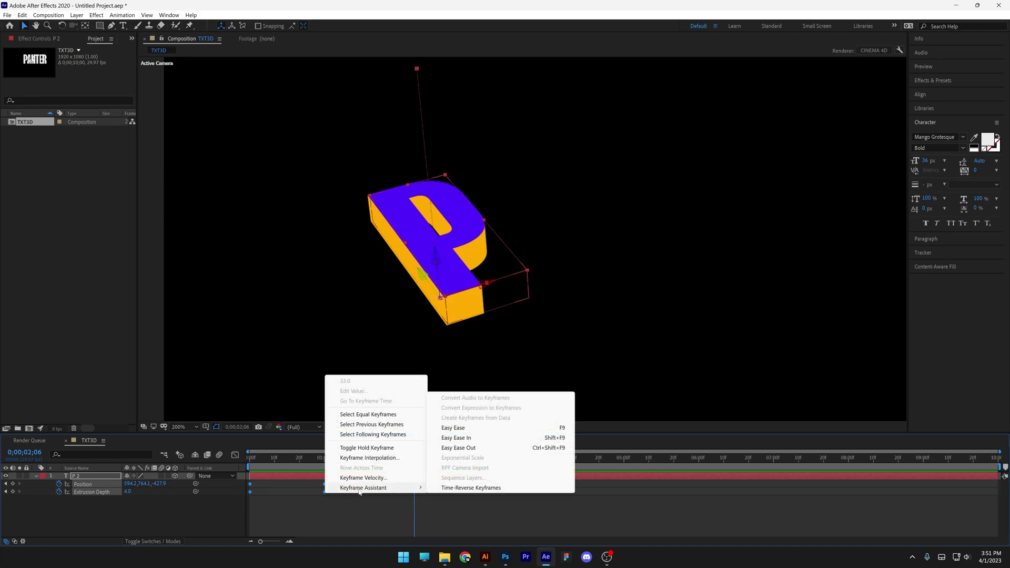
click(455, 428)
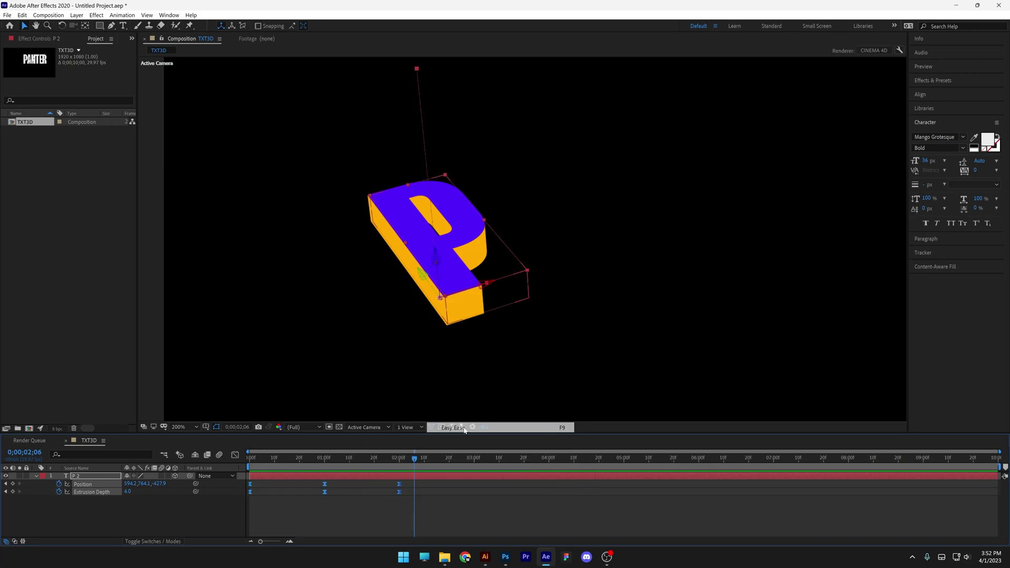
drag(377, 463, 237, 457)
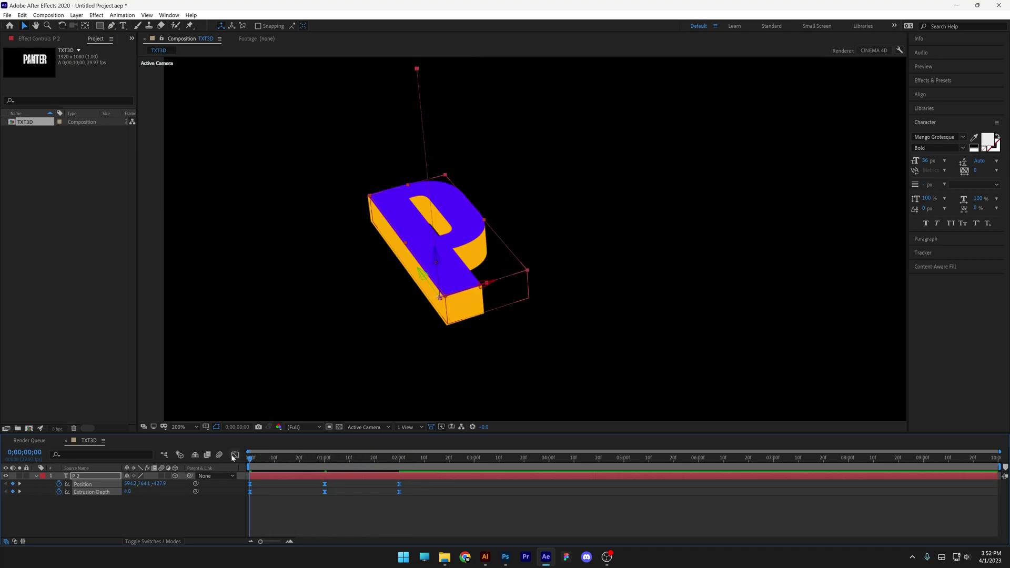
click(419, 518)
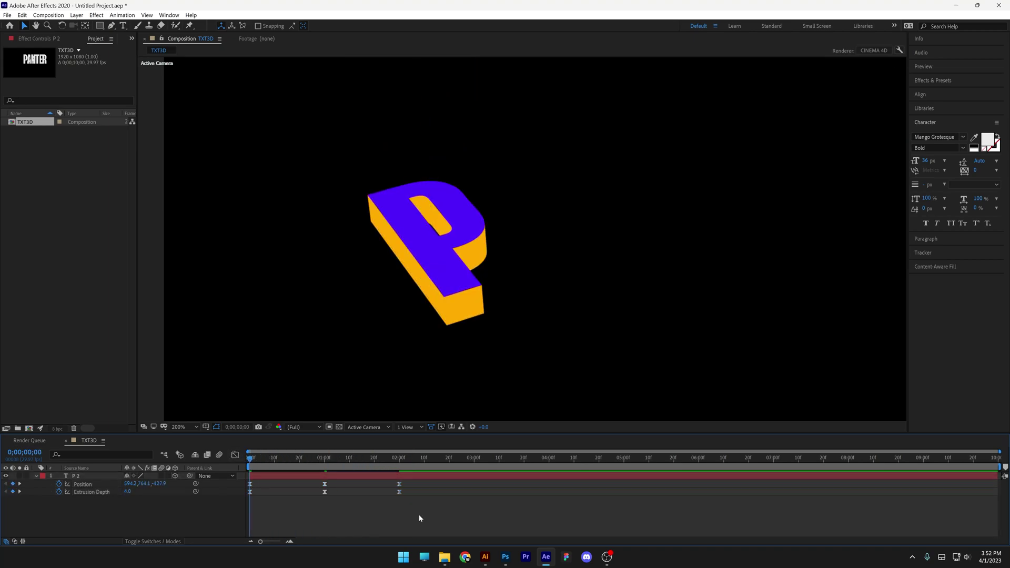
click(76, 476)
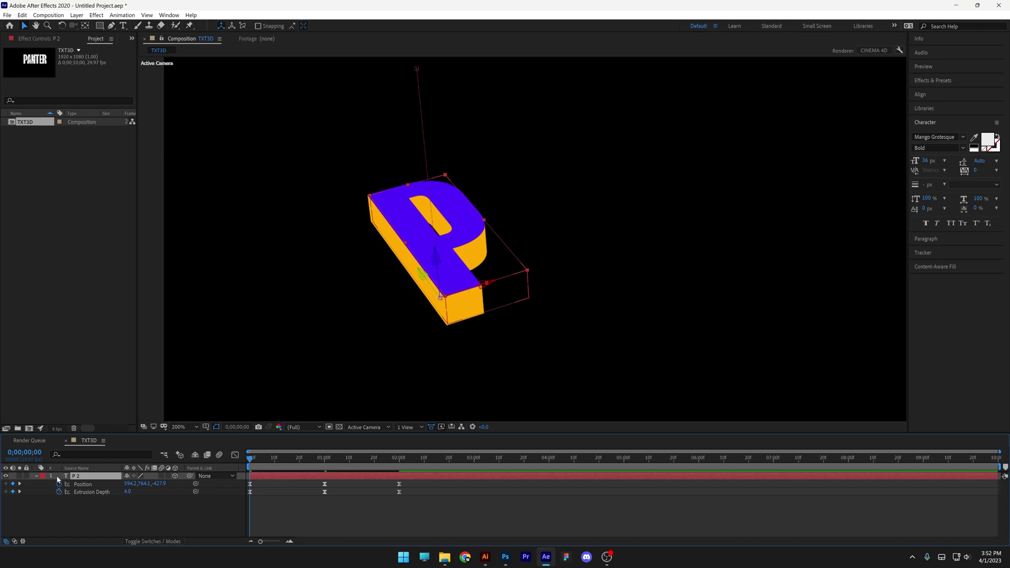
Duplicate P 2 and retype the copy as the letter A.
click(37, 476)
key(ctrl+d)
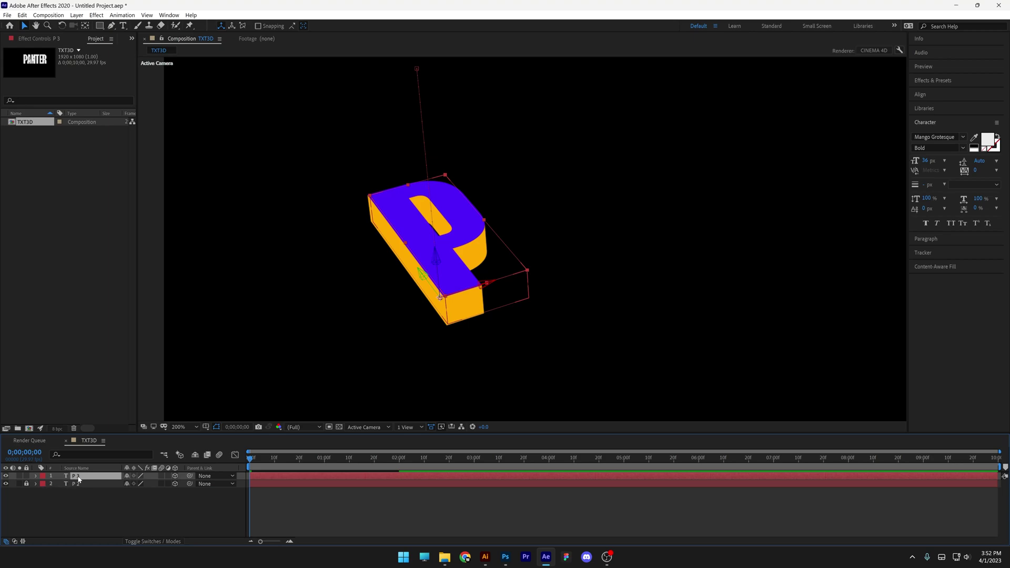
key(ctrl+t)
click(124, 26)
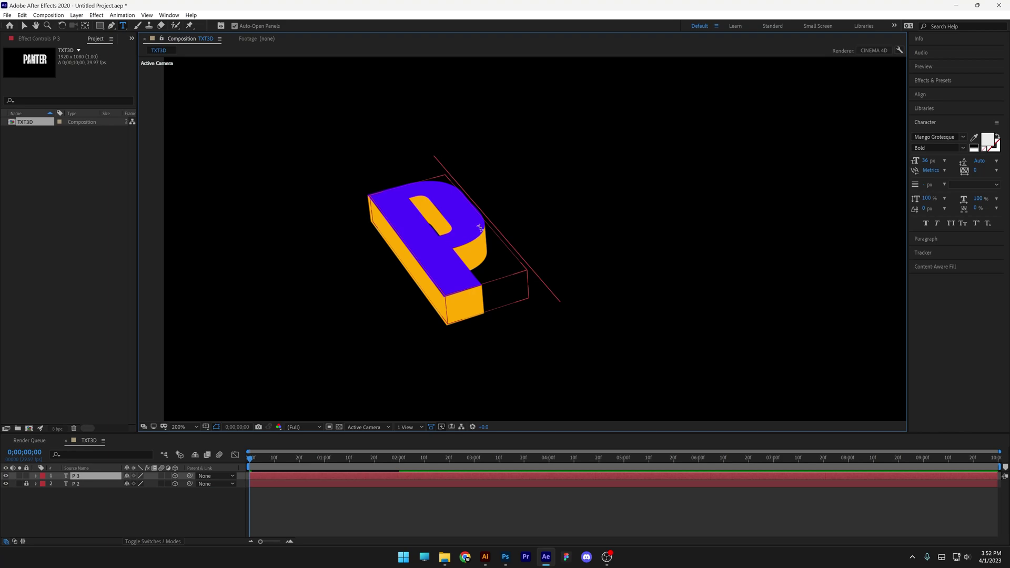
double_click(418, 239)
text(A)
key(Escape)
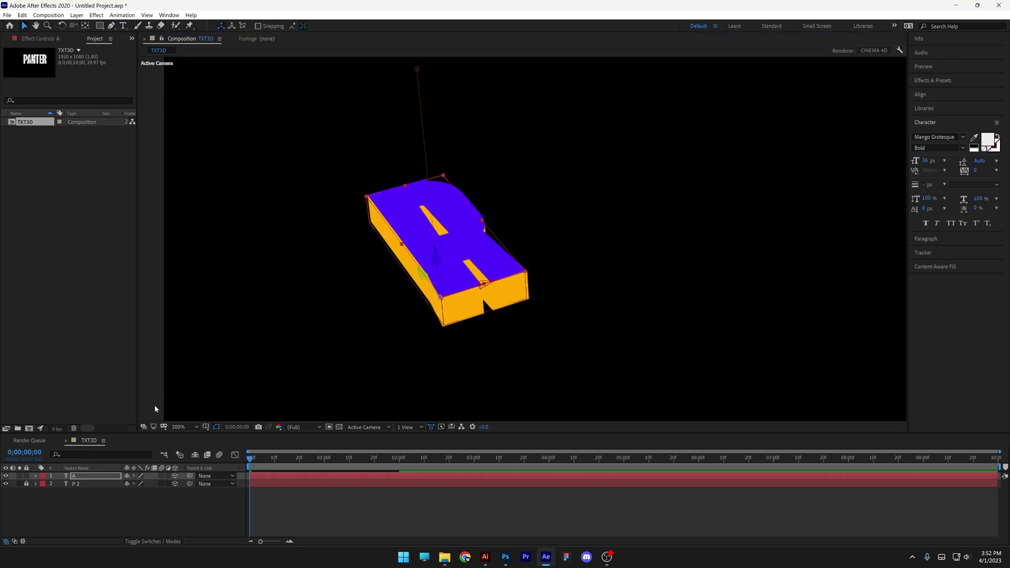
Slide the A along its x-axis to sit right of the P.
click(79, 477)
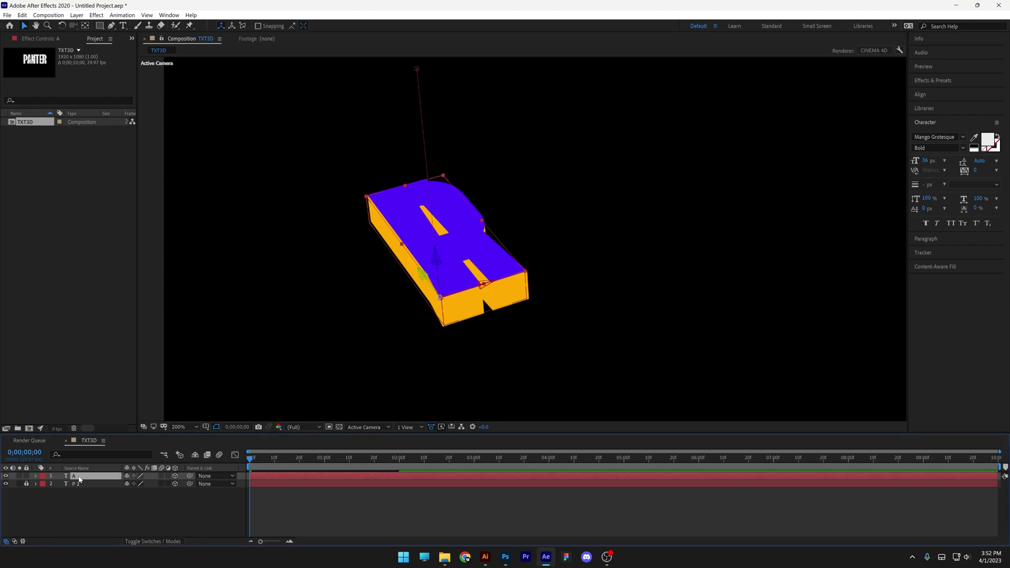
key(u)
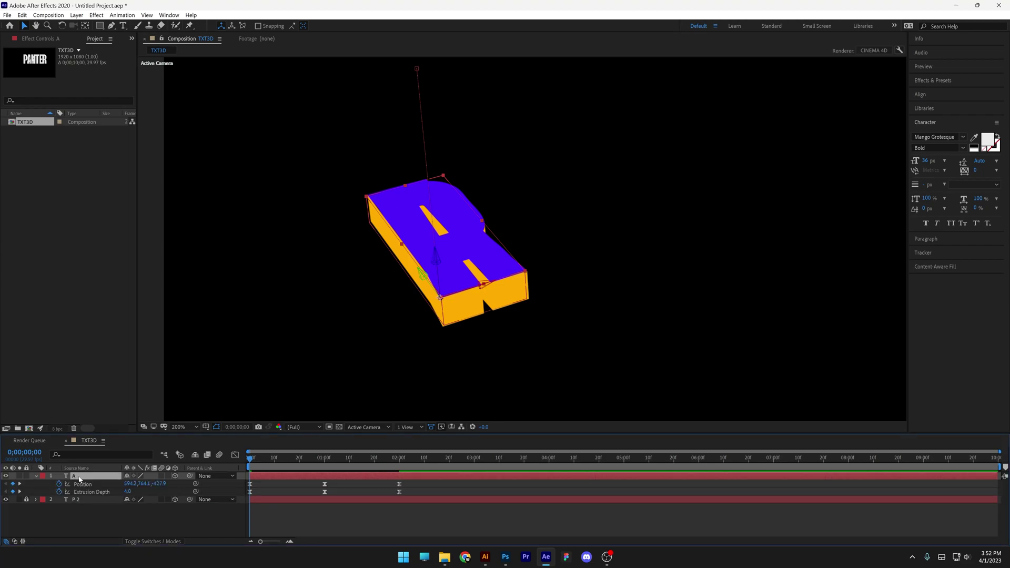
click(86, 487)
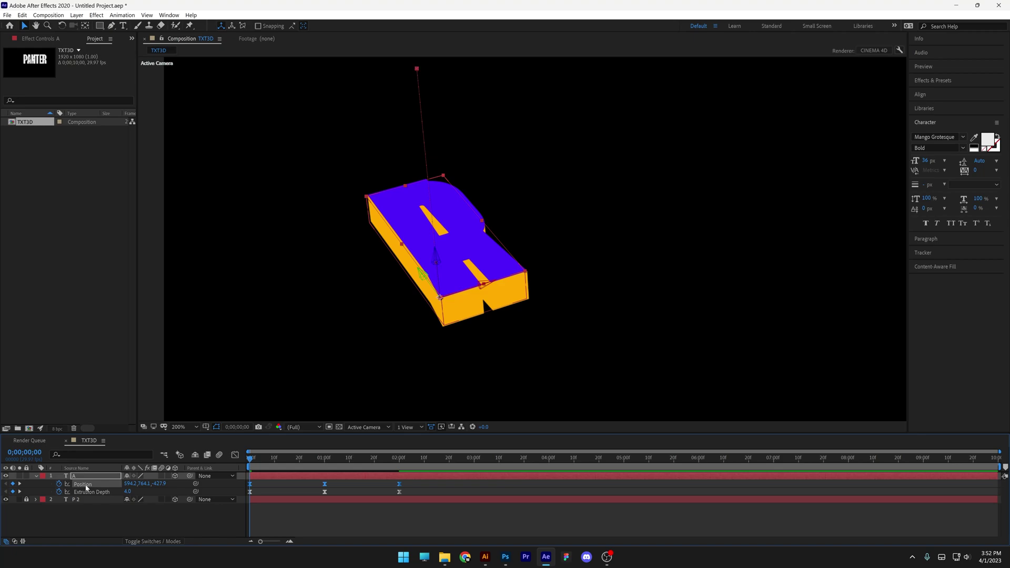
key(period)
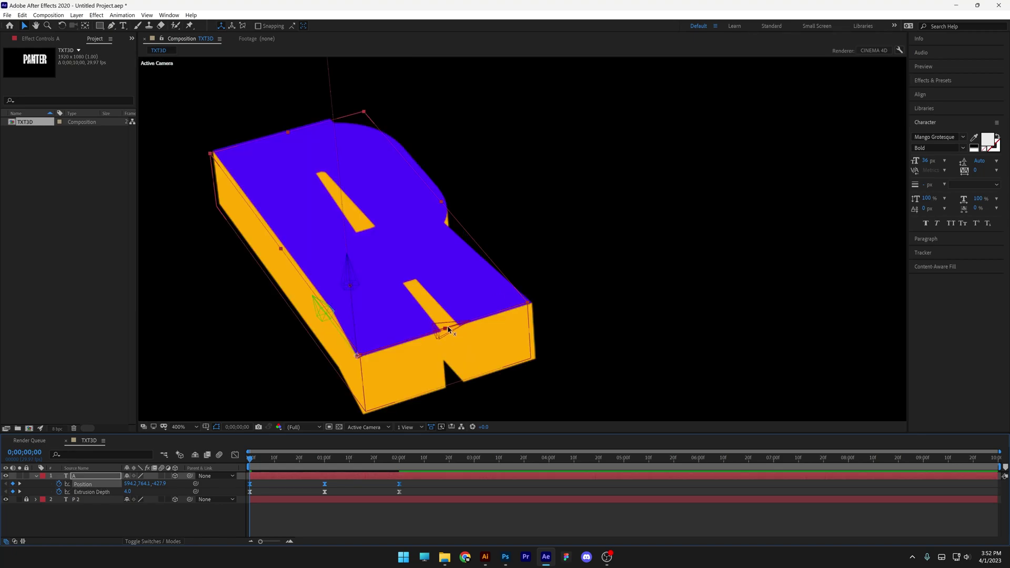
drag(448, 329, 566, 296)
key(comma)
Duplicate the A layer, lock the original, and retype the copy as N.
click(85, 477)
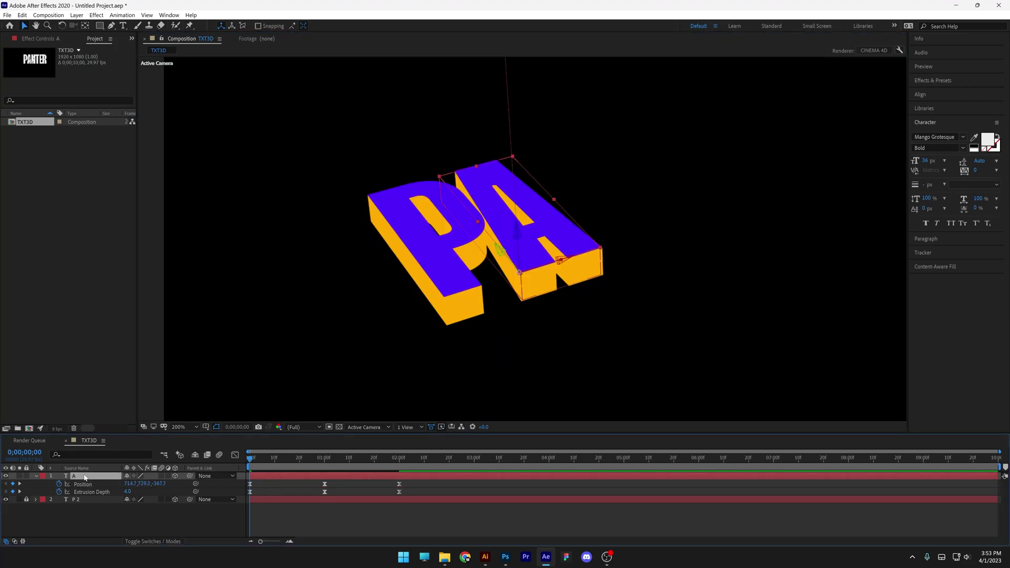
key(u)
key(ctrl+d)
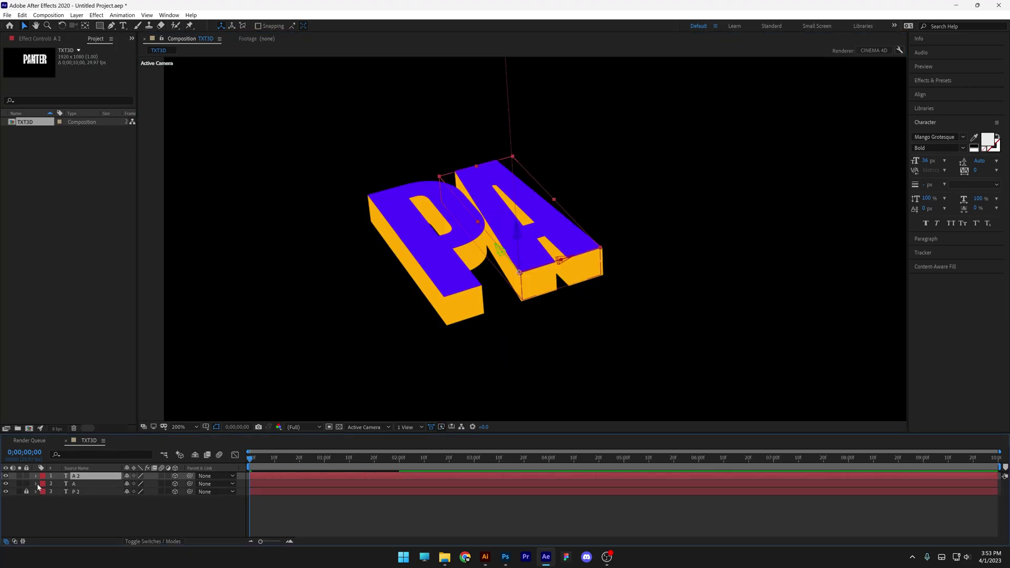
click(26, 483)
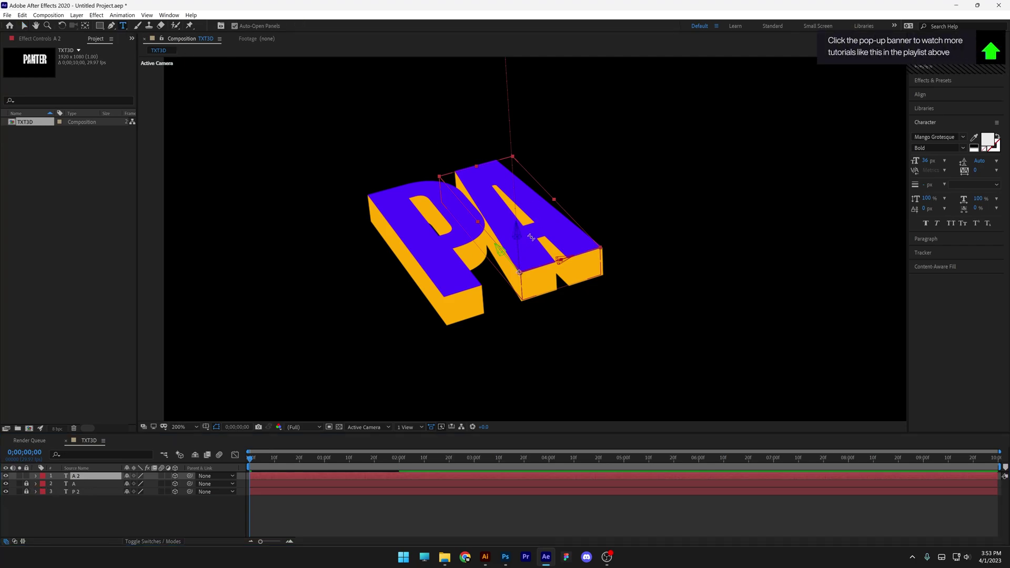
key(ctrl+t)
double_click(570, 232)
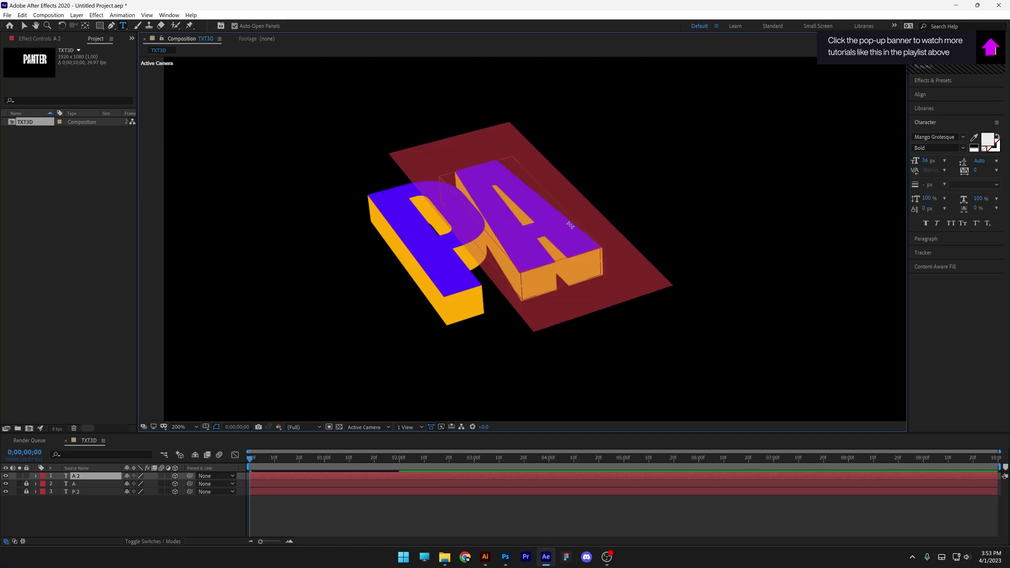
text(N)
click(24, 26)
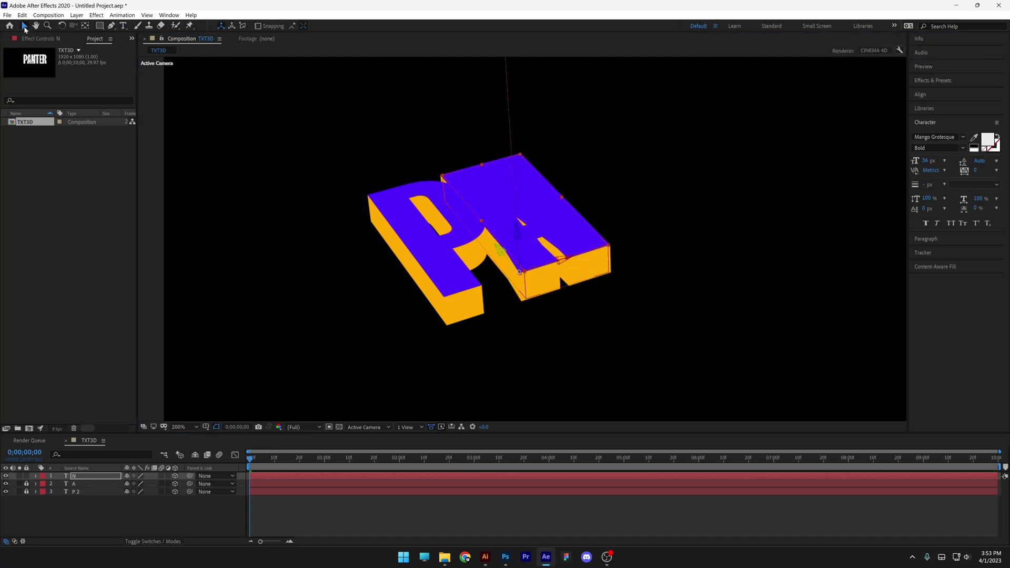
Slide the N along its x-axis to sit right of the A.
click(96, 476)
key(u)
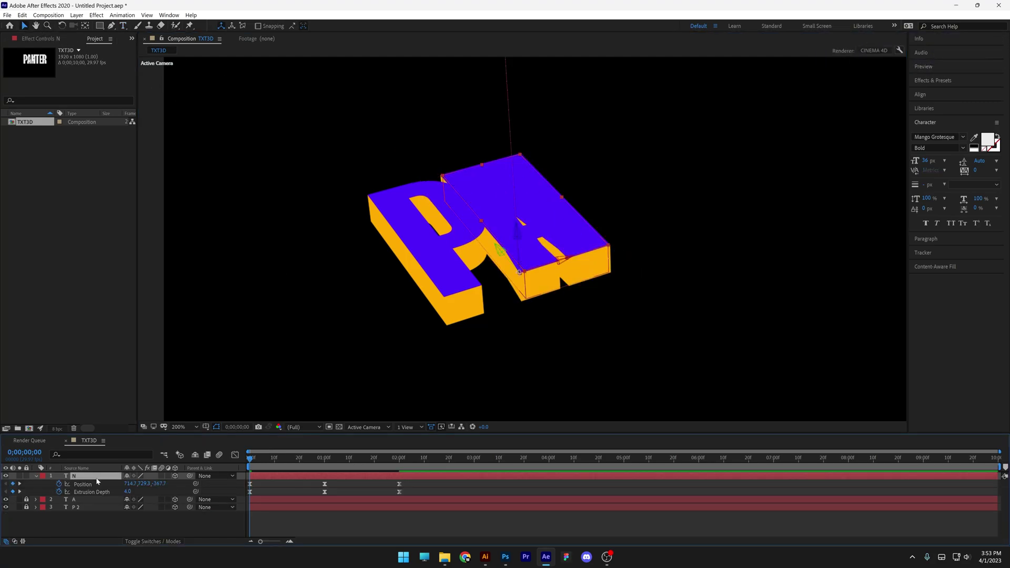
click(84, 486)
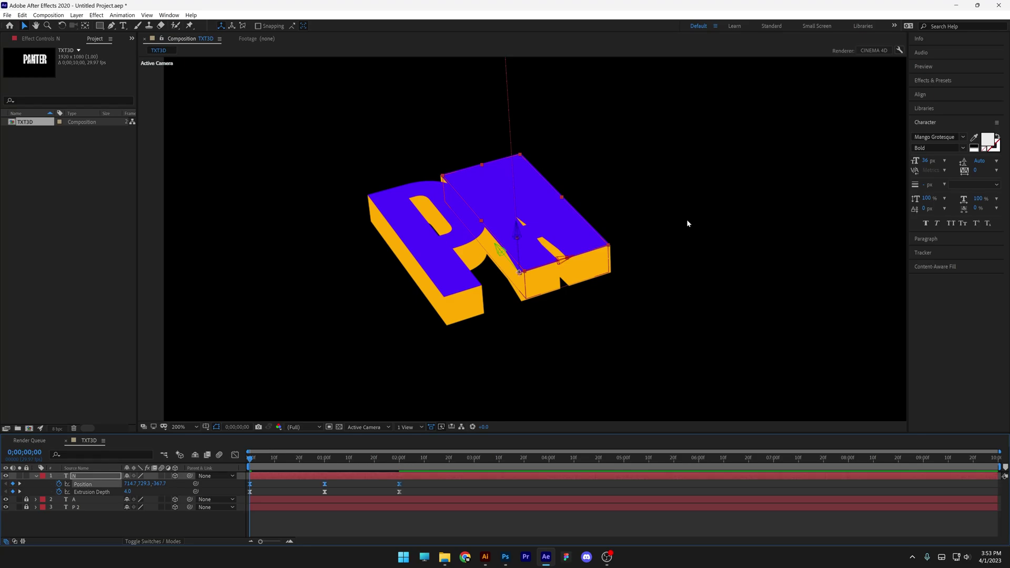
key(period)
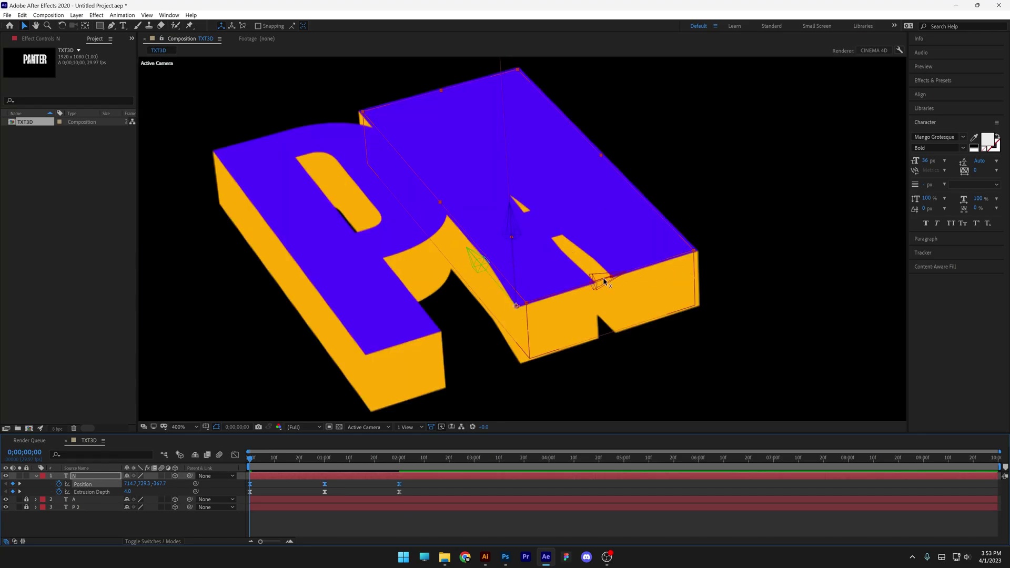
drag(604, 283, 736, 253)
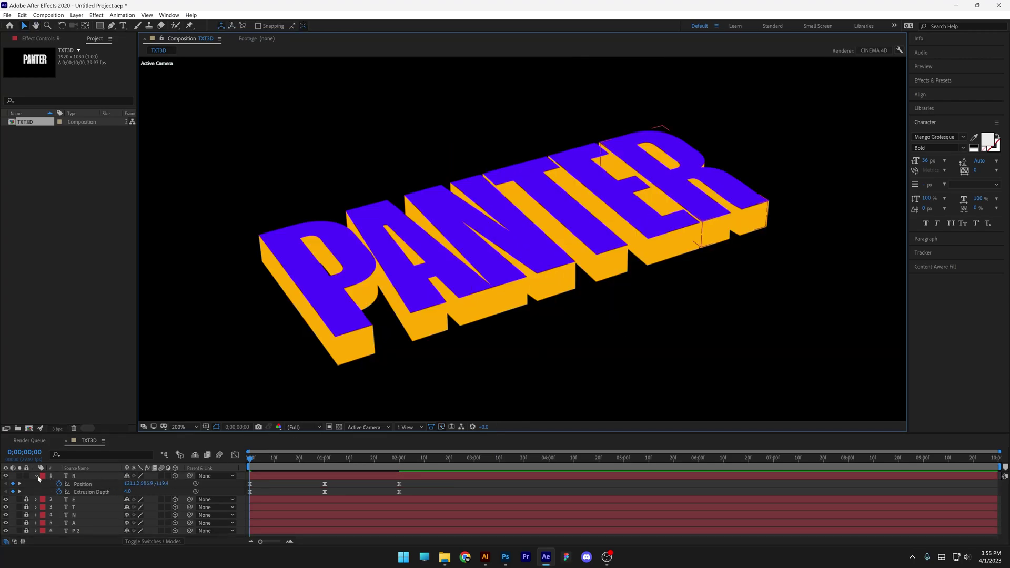
Collapse the R layer and preview the PANTER animation.
click(36, 476)
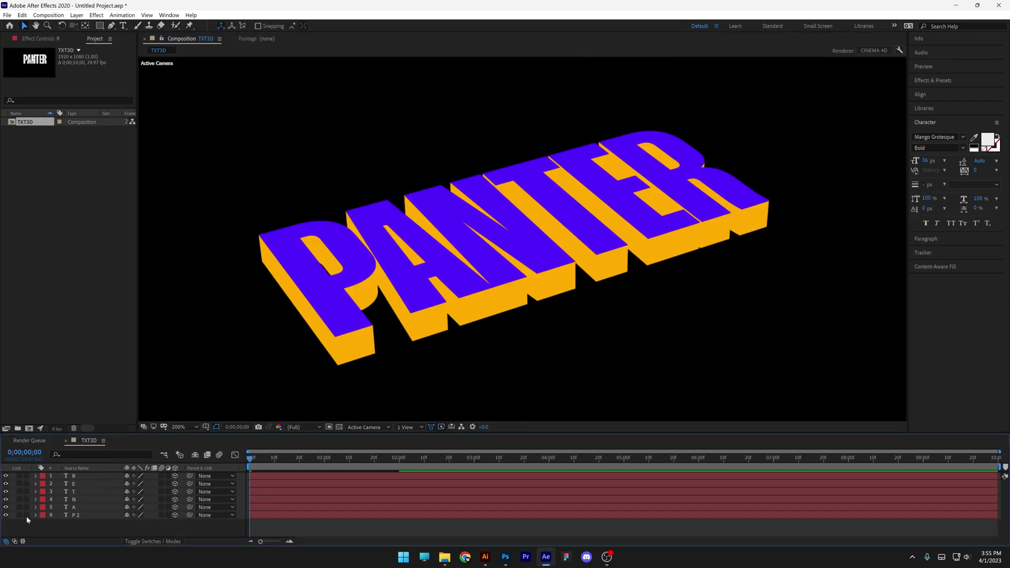
key(space)
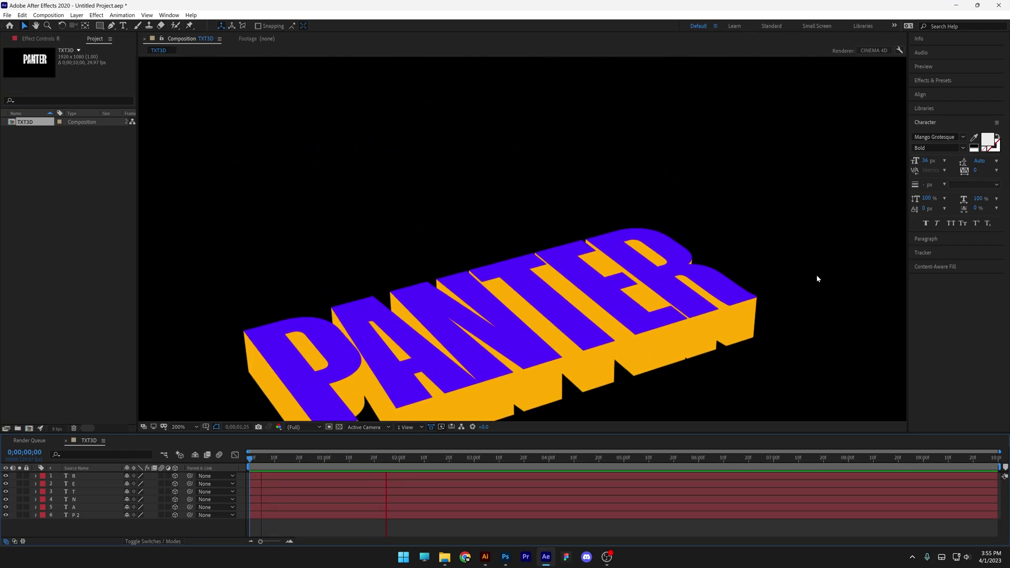
key(space)
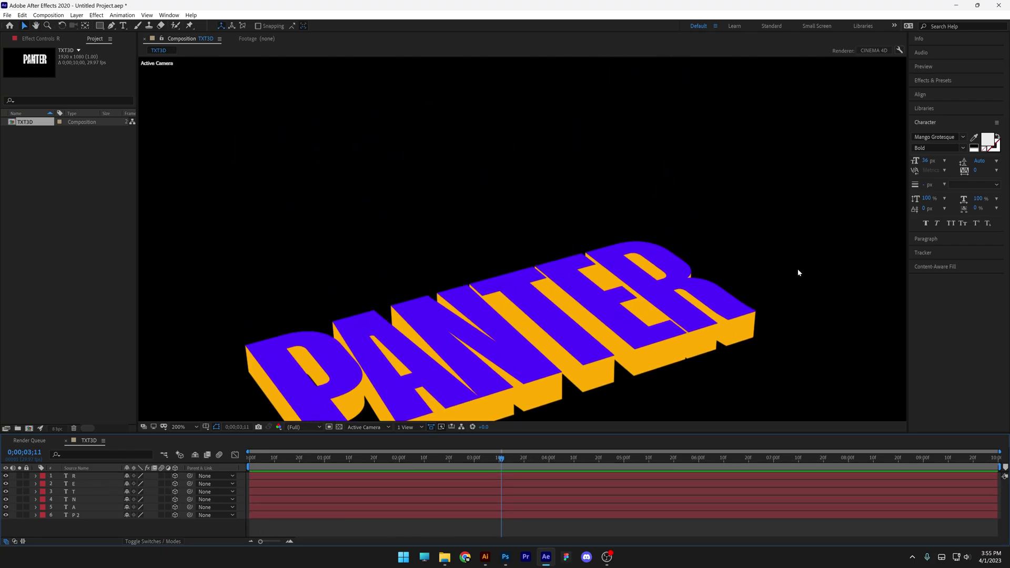
Reveal all six letters' keyframed properties and enlarge the timeline panel.
drag(97, 530, 57, 465)
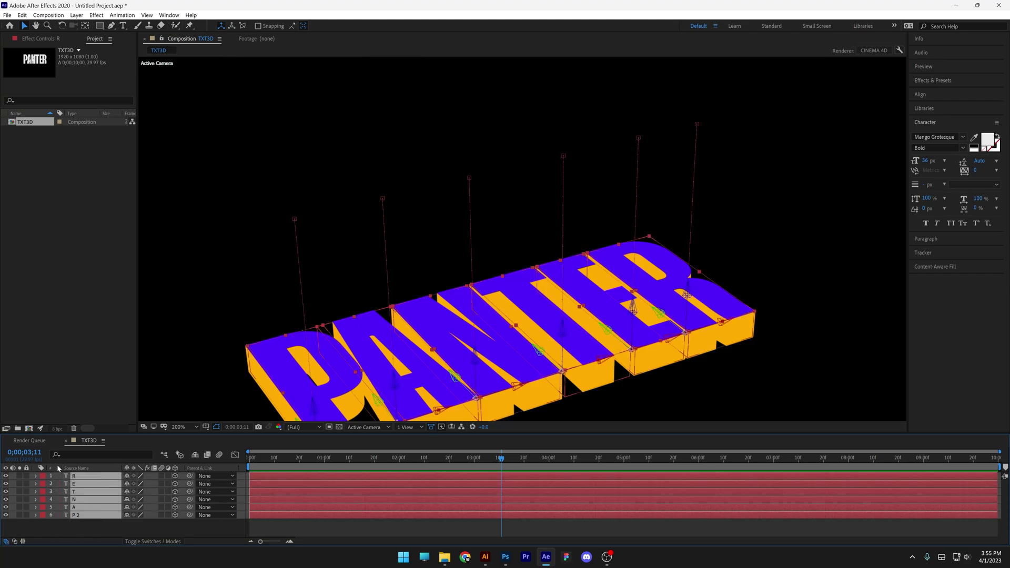
key(u)
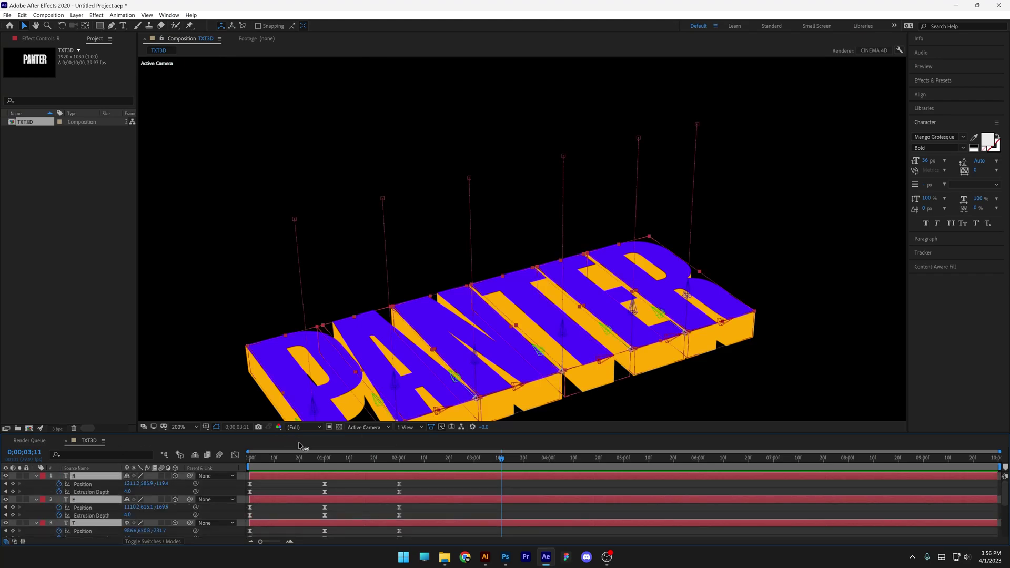
scroll(434, 298, down, 2)
drag(521, 434, 521, 295)
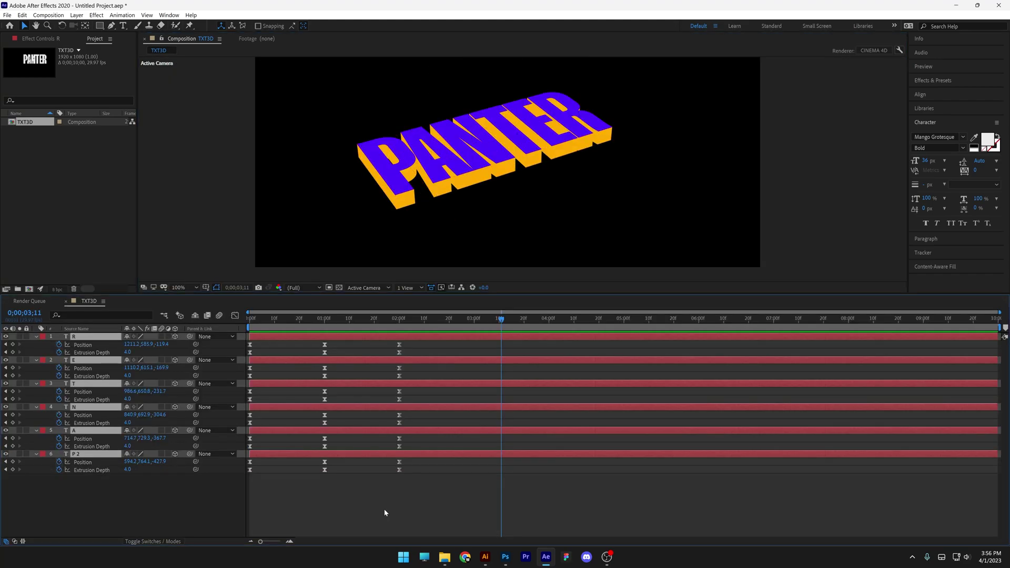
click(374, 499)
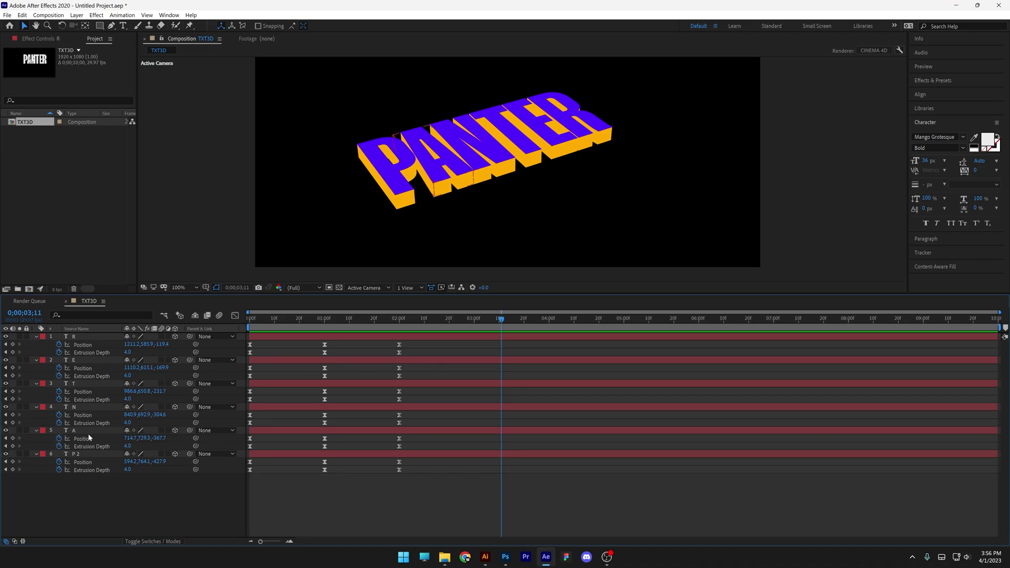
click(93, 456)
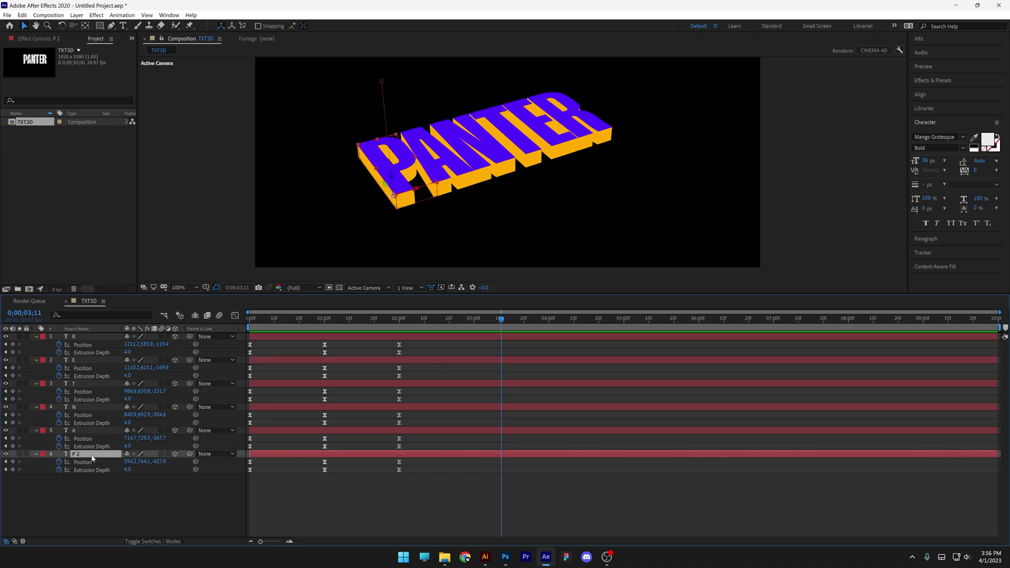
click(87, 433)
Shift the A layer's keyframes to start at 10 frames and the N layer's at 20 frames.
drag(410, 436, 246, 456)
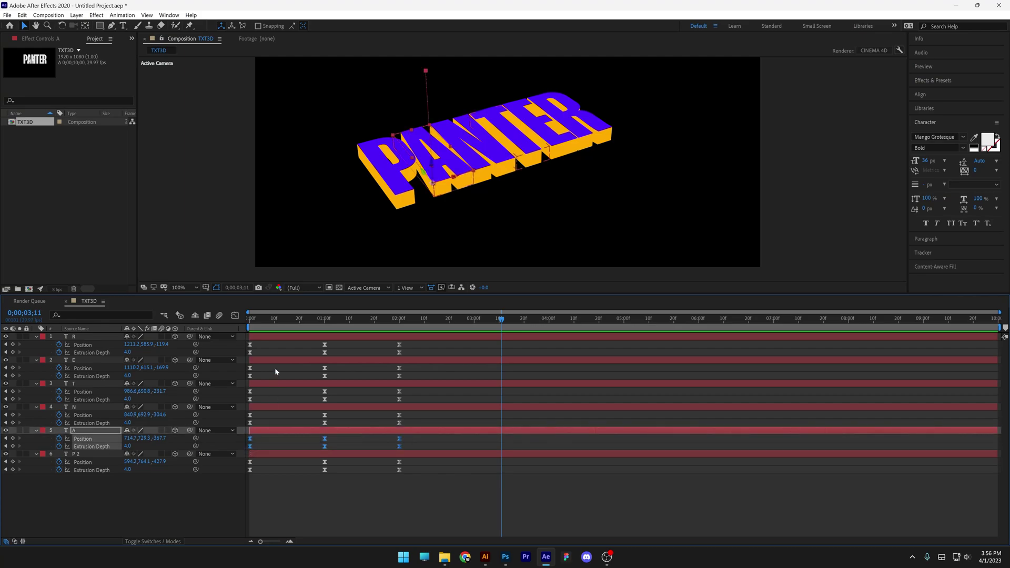
click(274, 323)
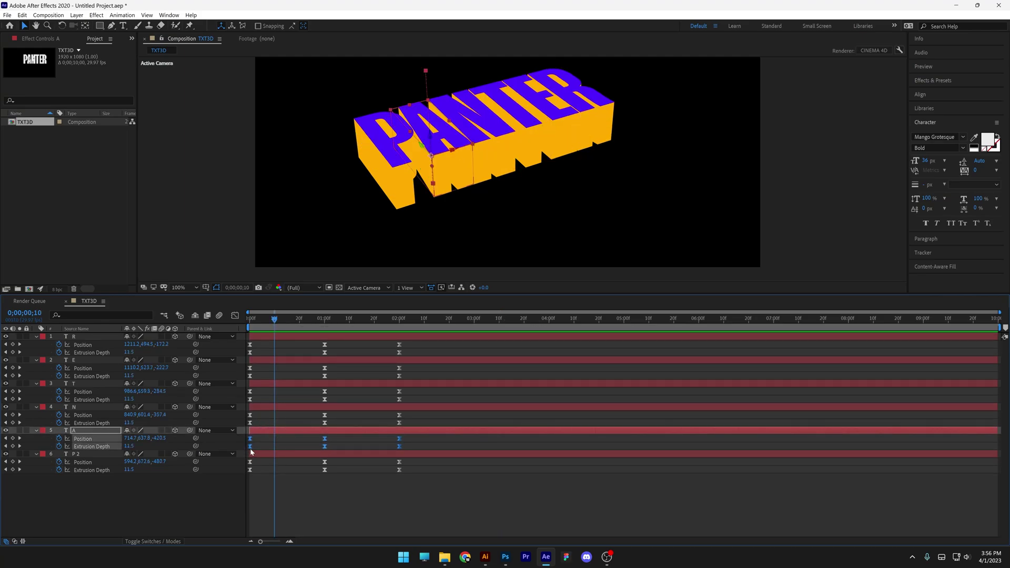
drag(259, 451, 274, 450)
click(299, 322)
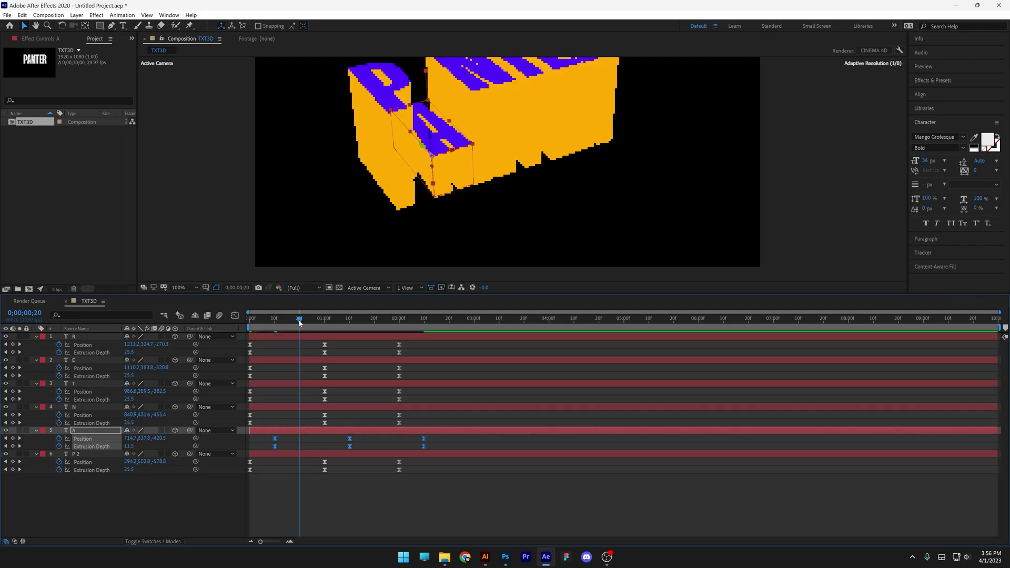
click(399, 415)
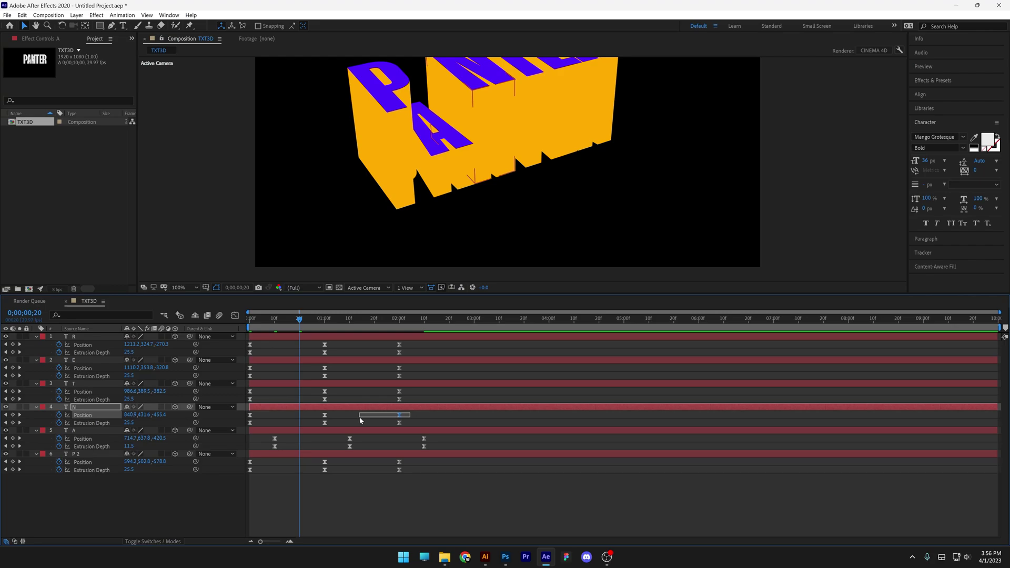
drag(409, 424, 300, 421)
Move the T, E and R keyframes to start at 1;00, 1;10 and 1;20.
click(324, 325)
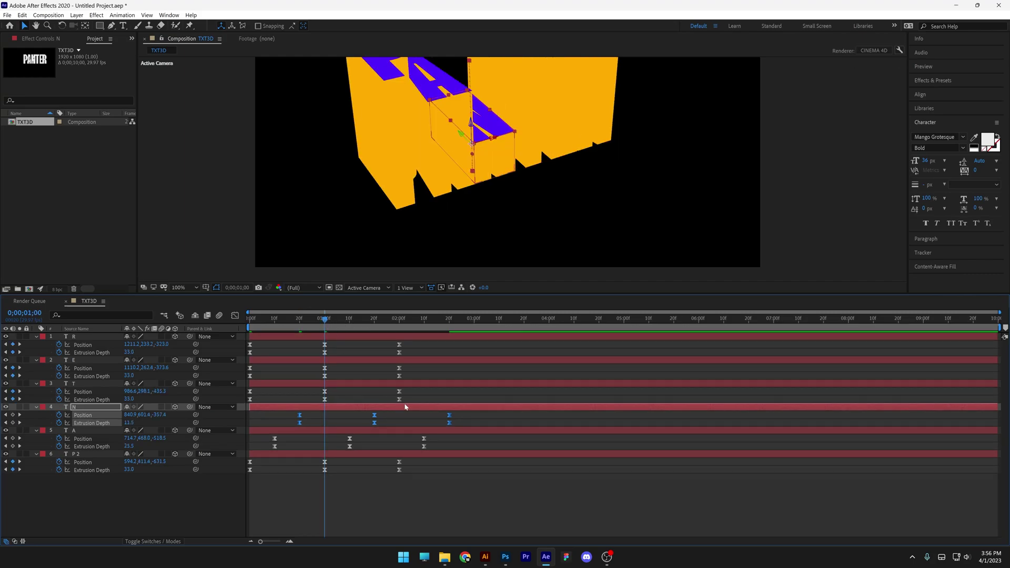
drag(412, 389, 326, 397)
click(350, 318)
drag(414, 365, 351, 375)
click(374, 319)
drag(414, 342, 246, 359)
drag(250, 345, 374, 344)
Shorten the work area to end near 5;20 and enlarge the composition viewer.
click(567, 425)
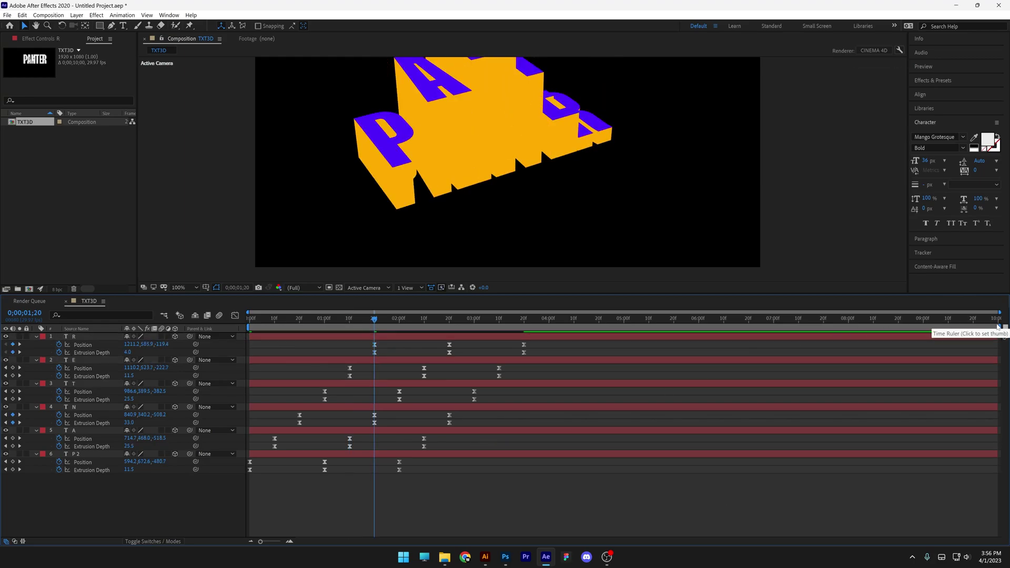
drag(1000, 327, 529, 353)
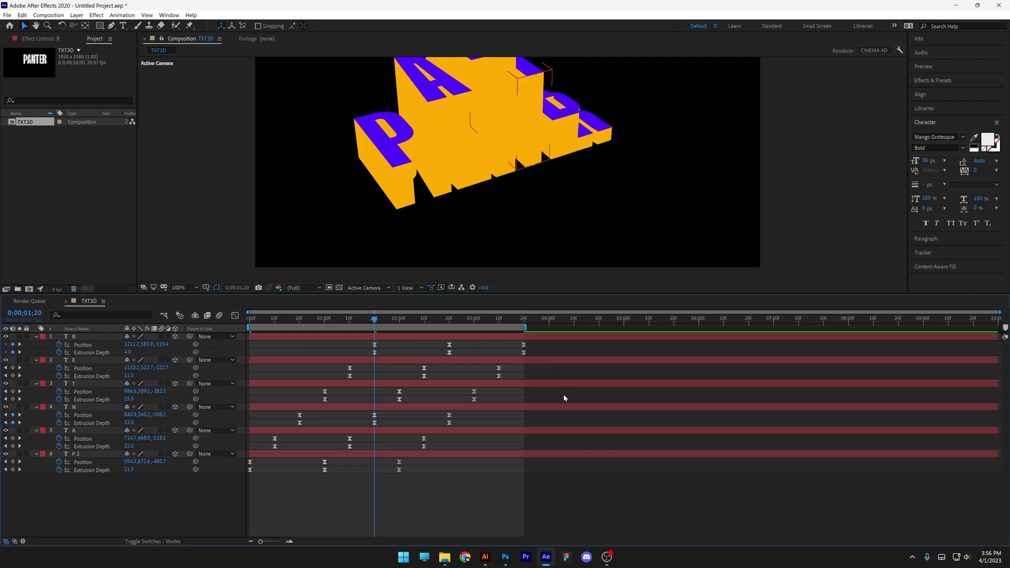
drag(562, 295, 562, 441)
key(space)
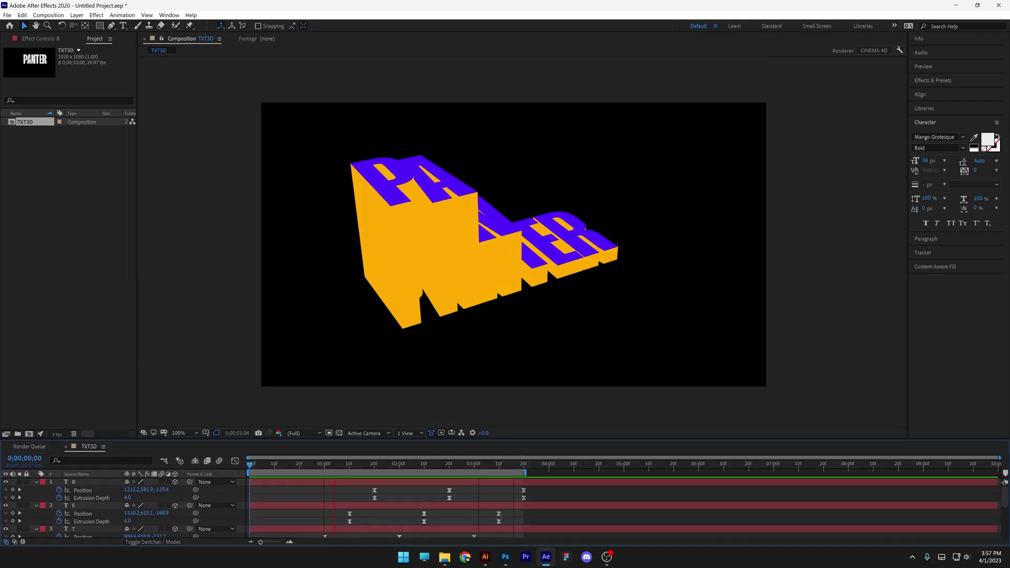